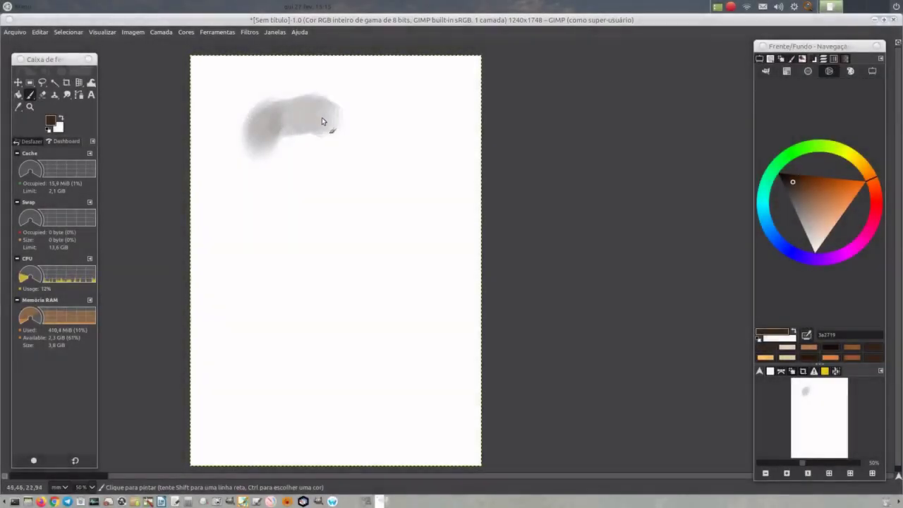
- Block in a peach head shape with lighter strokes and pick dark brown 5b3b24
mouse_move(322, 120)
left_mouse_down()
mouse_move(343, 145)
mouse_move(310, 216)
mouse_move(323, 112)
mouse_move(323, 178)
left_mouse_up()
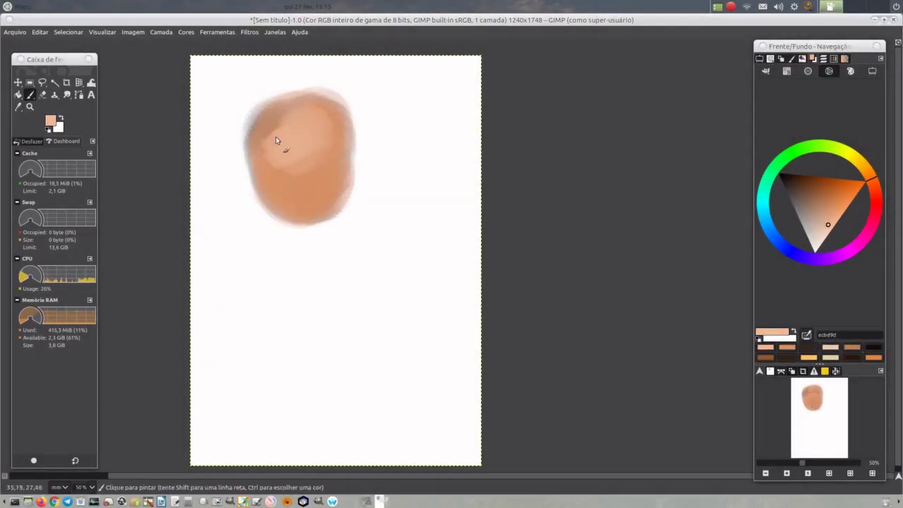
left_click_drag(276, 141, 323, 186)
left_click(760, 57)
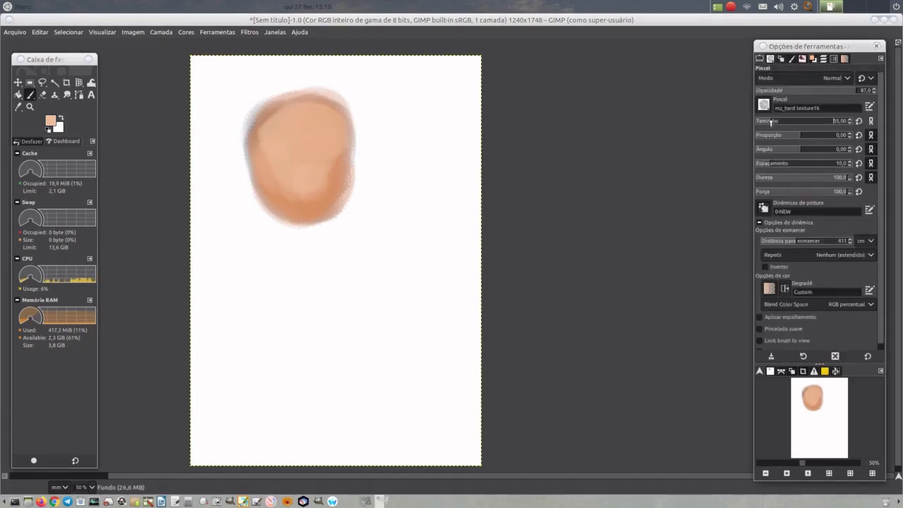
left_click(812, 59)
left_click(765, 347)
- Draw dark outlines, nose, mouth, eye, jaw and chin, plus brown hair over the head
mouse_move(252, 119)
left_mouse_down()
mouse_move(353, 115)
mouse_move(246, 168)
mouse_move(248, 199)
mouse_move(254, 188)
mouse_move(323, 182)
left_mouse_up()
left_click_drag(275, 156, 300, 157)
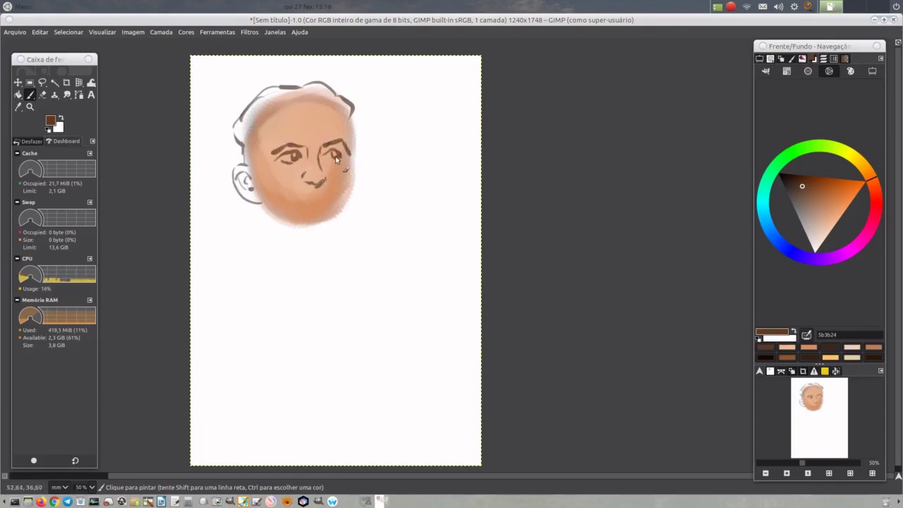
mouse_move(261, 139)
left_mouse_down()
mouse_move(244, 168)
mouse_move(340, 107)
mouse_move(355, 161)
left_mouse_up()
left_click_drag(258, 195, 326, 224)
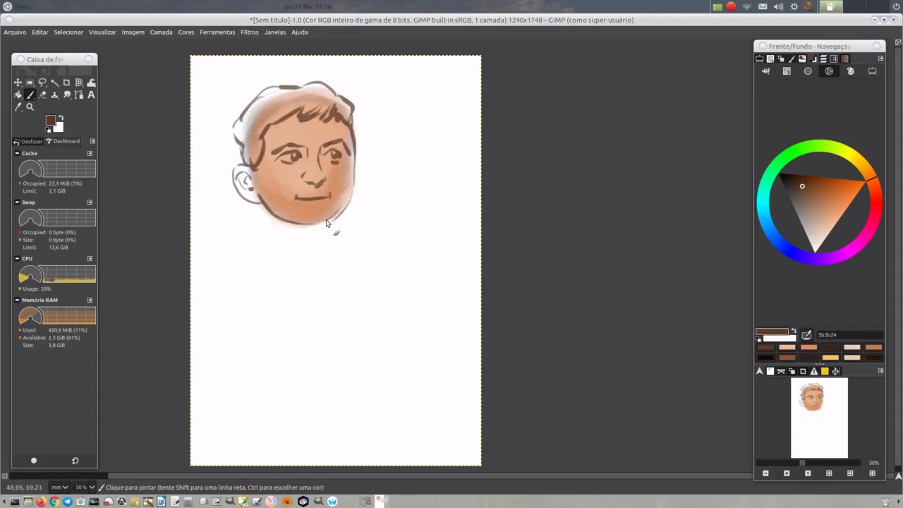
mouse_move(244, 124)
left_mouse_down()
mouse_move(282, 103)
mouse_move(340, 107)
mouse_move(354, 136)
mouse_move(269, 176)
left_mouse_up()
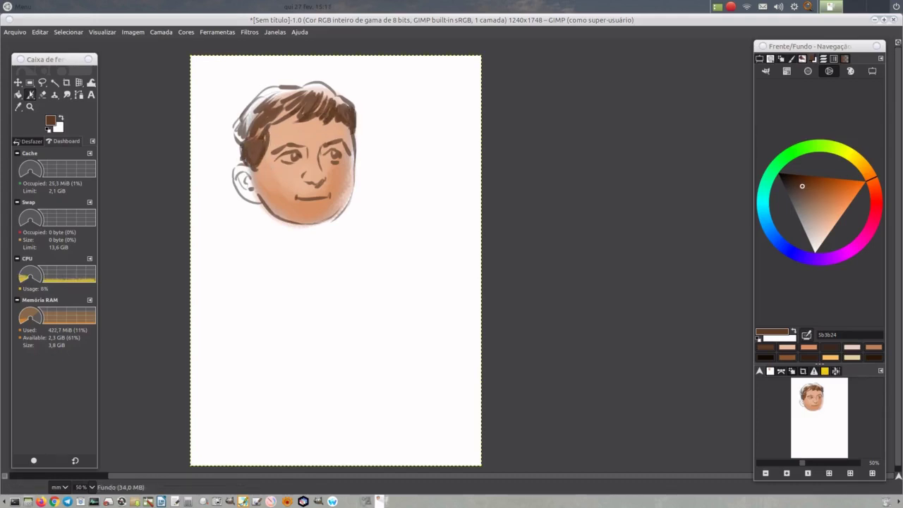
right_click(29, 83)
- Rectangle-select the head, cut it and paste it back as its own layer
key("r")
mouse_move(224, 79)
left_mouse_down()
mouse_move(282, 125)
mouse_move(375, 230)
left_mouse_up()
key("ctrl+x")
key("ctrl+v")
- Tilt the pasted head with 3D Transform, then set Warp Transform size to about 222
key("shift+w")
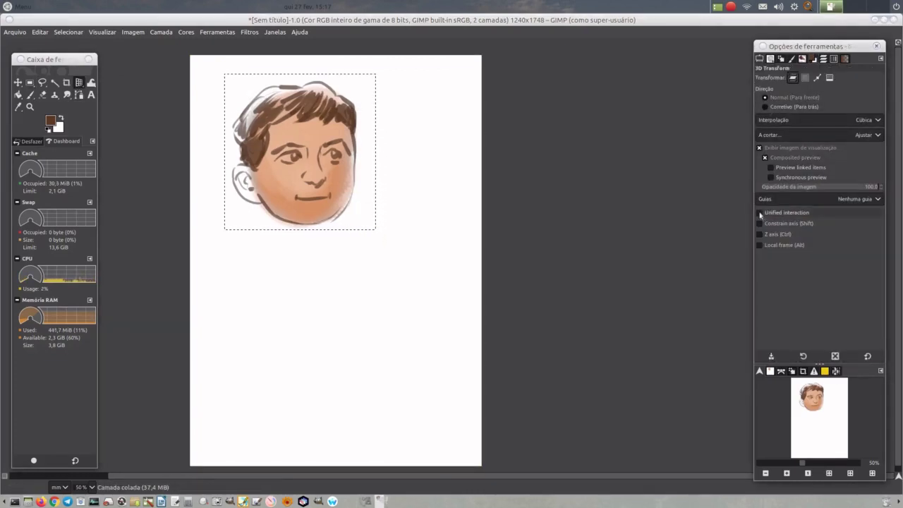
left_click_drag(374, 150, 386, 148)
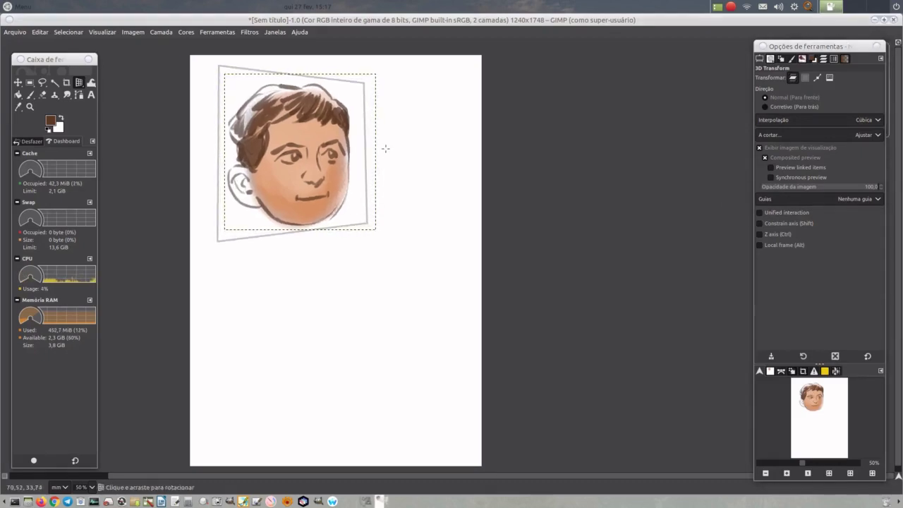
key("Return")
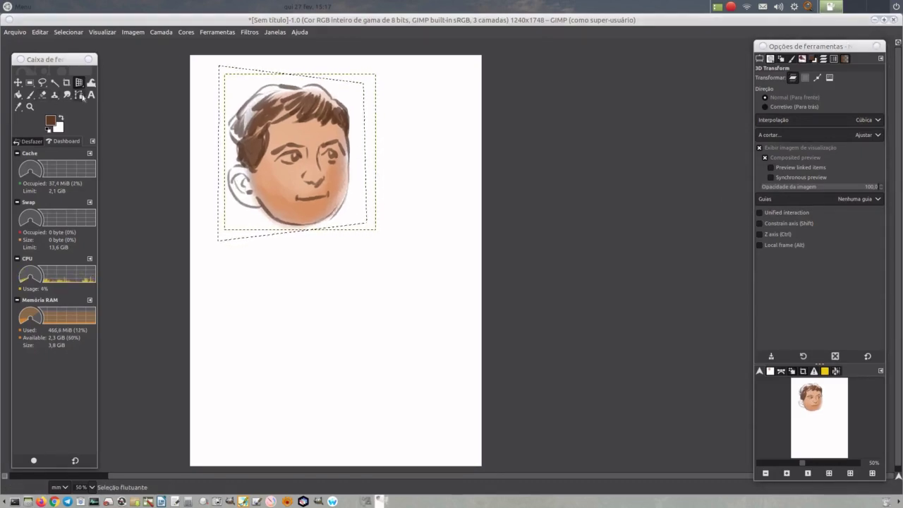
left_click_drag(91, 82, 134, 83)
left_click_drag(790, 90, 782, 90)
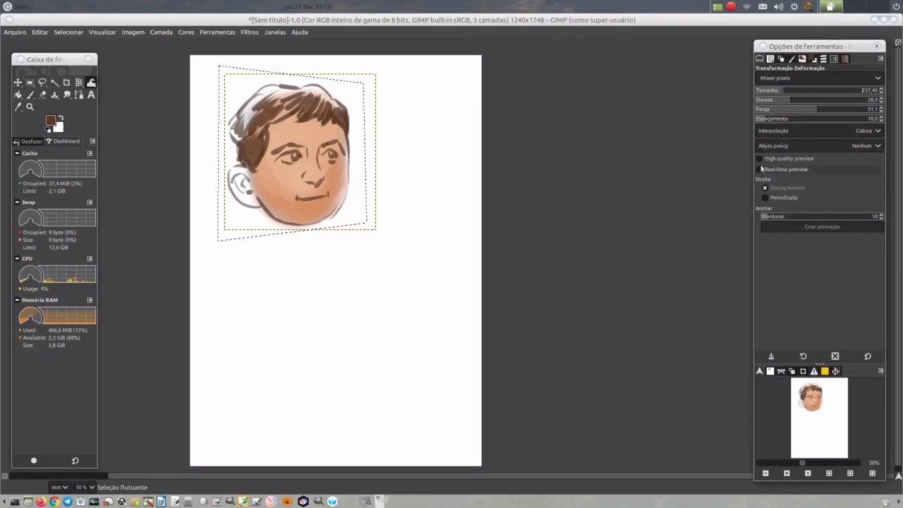
- Use Grow area warping to enlarge the face between mouth and ear
left_click(783, 79)
left_click(783, 91)
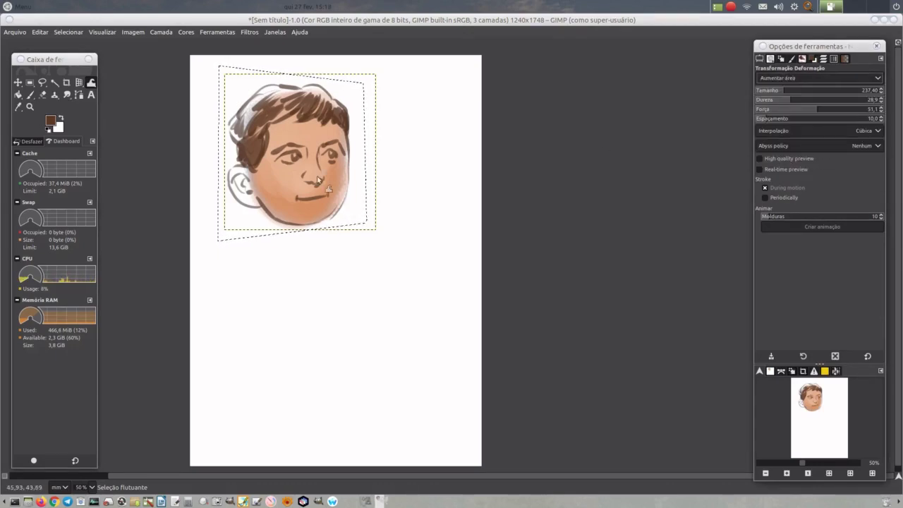
left_click(317, 180)
left_click_drag(331, 194, 248, 204)
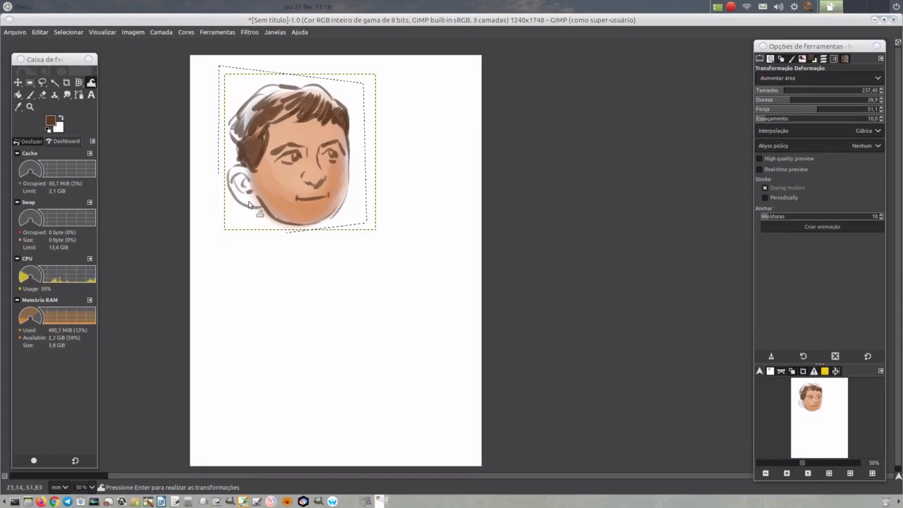
- Move pixels to reshape the right side, ear, left cheek, right eye and jaw, then commit
left_click(812, 78)
left_click(783, 80)
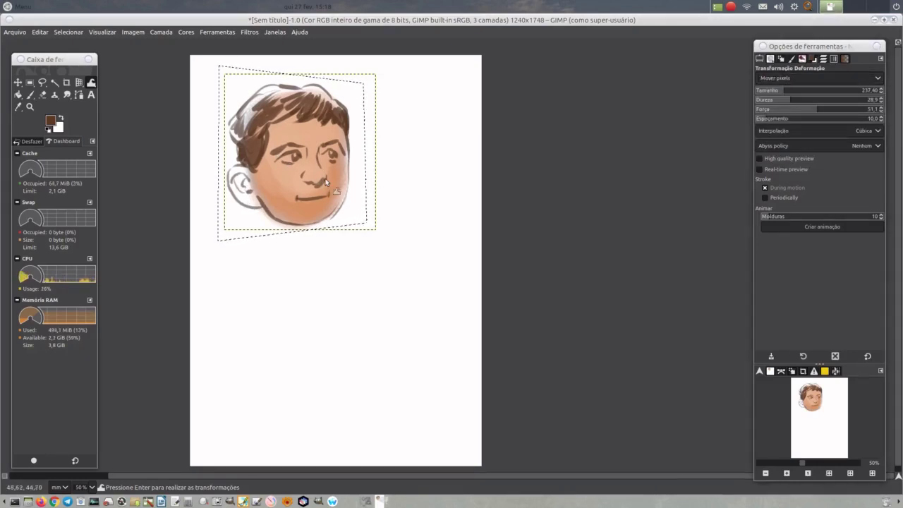
left_click_drag(357, 167, 362, 137)
left_click_drag(244, 209, 241, 185)
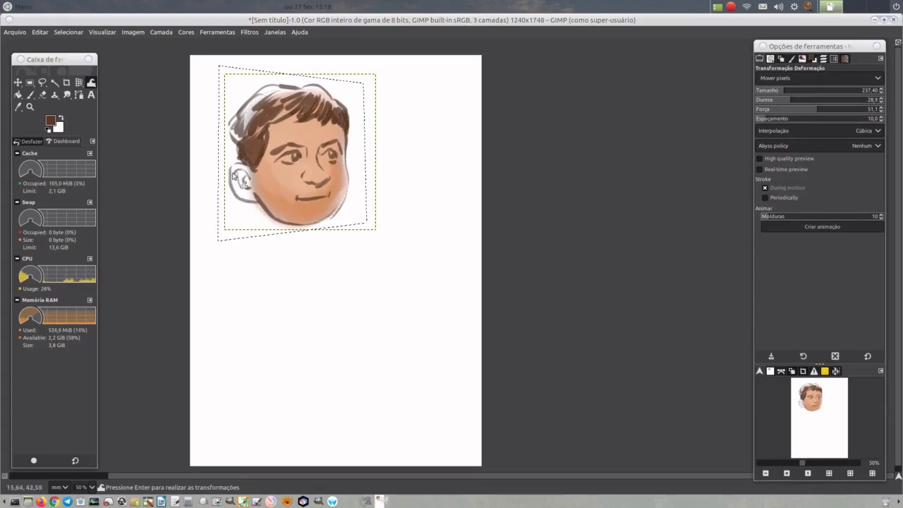
mouse_move(327, 167)
left_mouse_down()
mouse_move(355, 173)
mouse_move(355, 210)
mouse_move(312, 199)
left_mouse_up()
key("ctrl+l")
left_click(763, 355)
- Paint over the dark ear mark with a light skin tone
key("p")
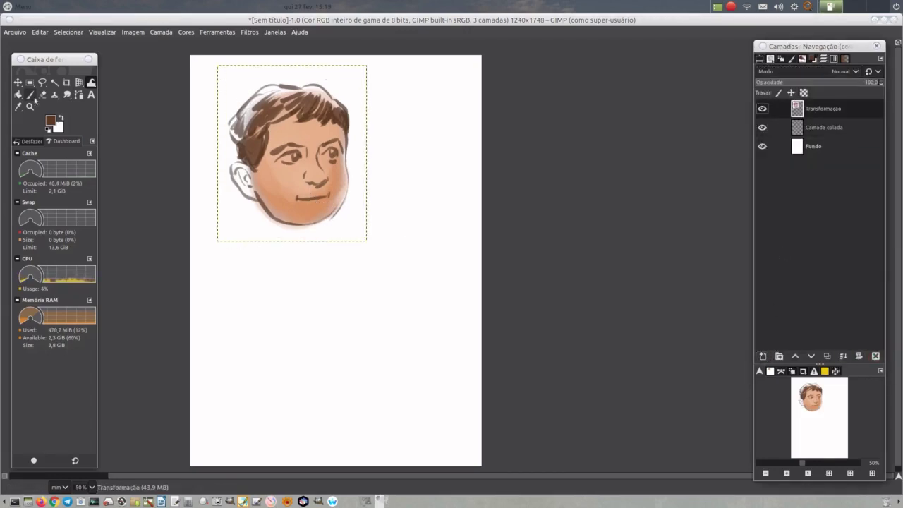
left_click(237, 176, "ctrl")
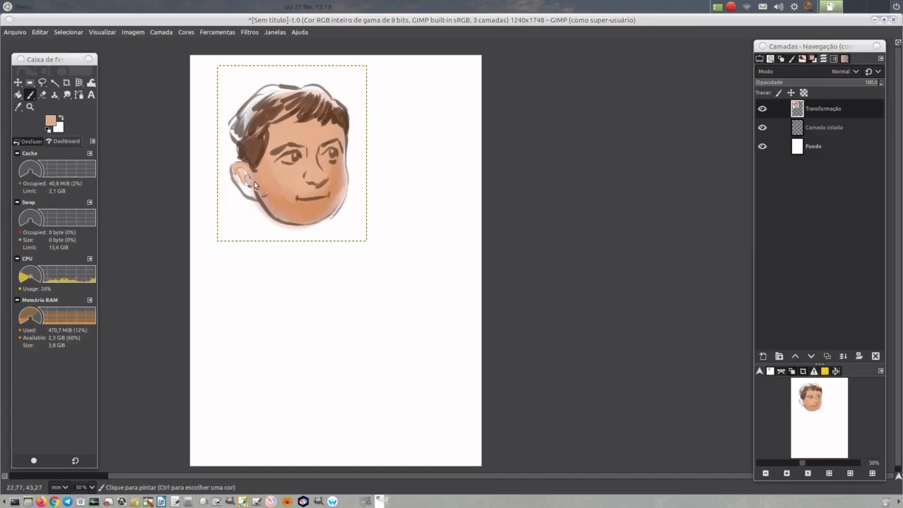
left_click_drag(249, 194, 258, 204)
- Fill the hair's white highlights with dark brown, then pick white
left_click(245, 175, "ctrl")
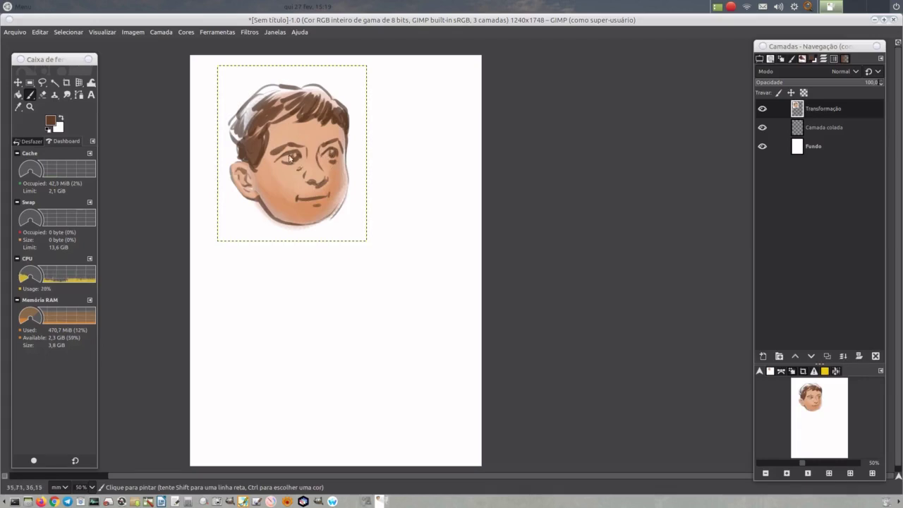
left_click_drag(262, 124, 237, 166)
left_click_drag(231, 120, 271, 99)
left_click(353, 145, "ctrl")
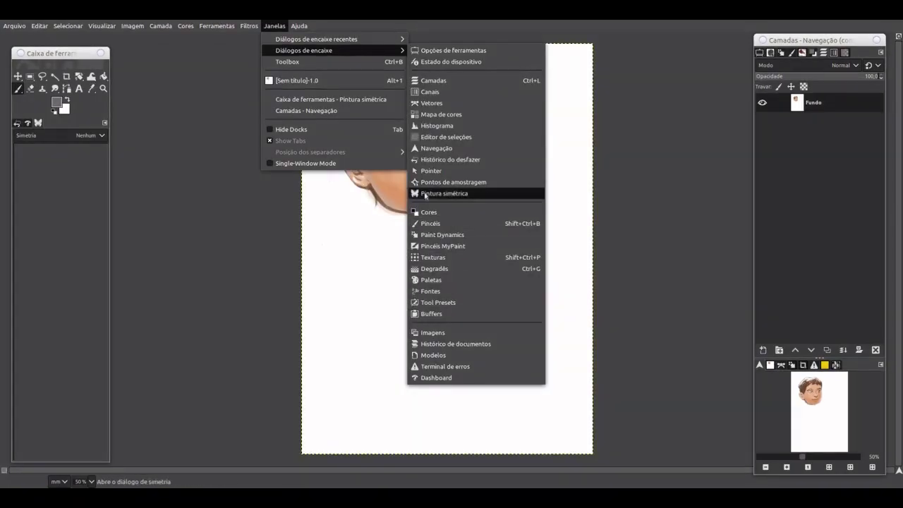
- Enable Mirror symmetry painting with a vertical axis
left_click(452, 193)
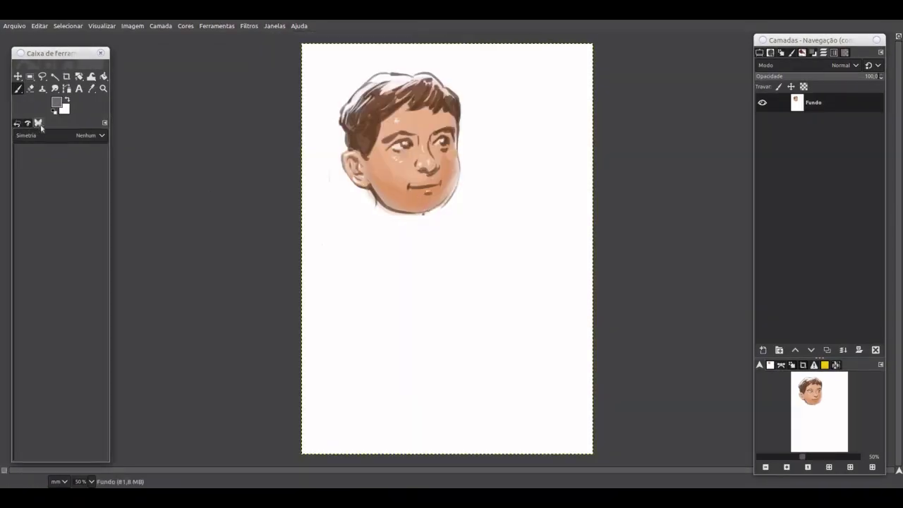
left_click(91, 135)
left_click(36, 159)
left_click(19, 158)
left_click_drag(64, 188, 39, 187)
- Paint a mirrored grey curly-haired face with lips and darker sides, then add eye highlights
mouse_move(401, 261)
left_mouse_down()
mouse_move(390, 393)
mouse_move(353, 332)
mouse_move(363, 293)
mouse_move(390, 271)
mouse_move(354, 311)
left_mouse_up()
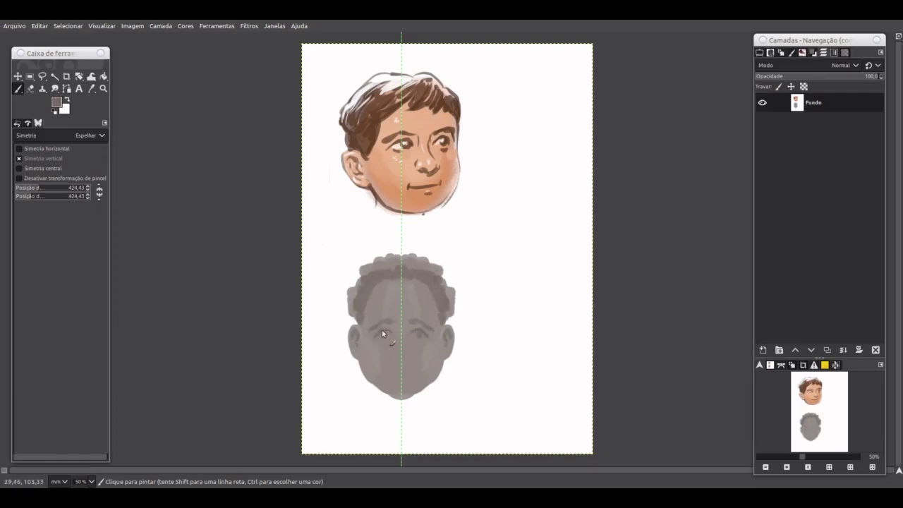
left_click_drag(369, 381, 391, 390)
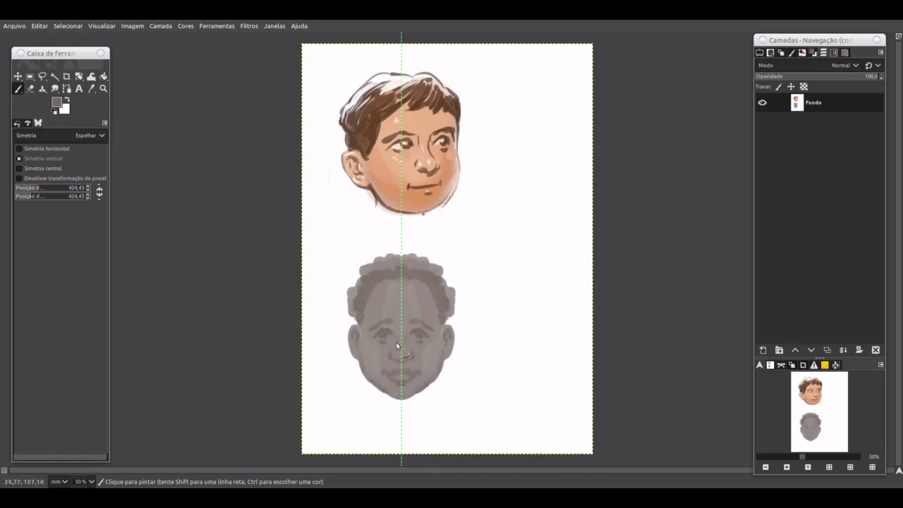
left_click_drag(374, 291, 395, 273)
left_click_drag(361, 319, 361, 338)
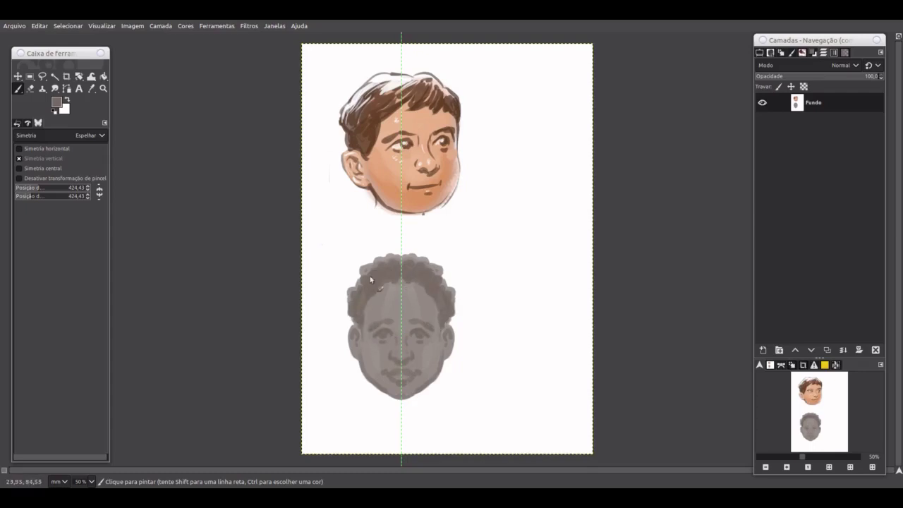
left_click(365, 369, "ctrl")
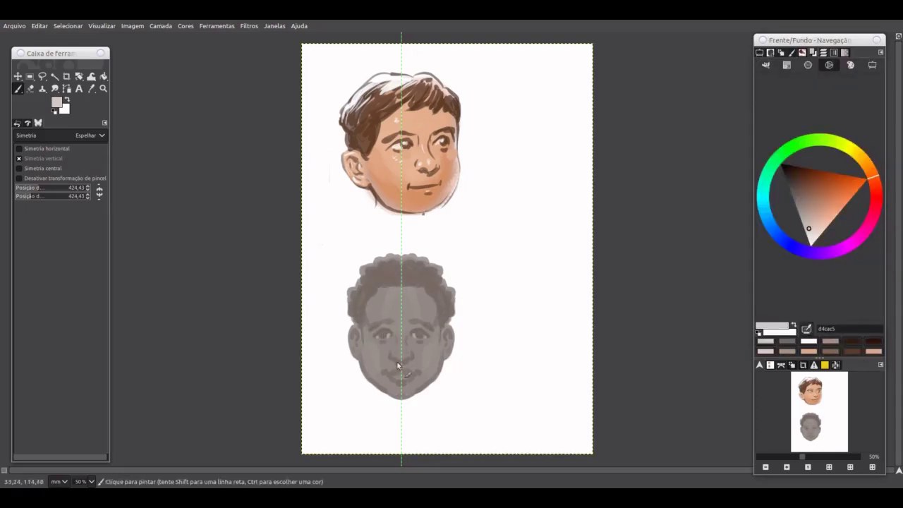
left_click(382, 334, "ctrl")
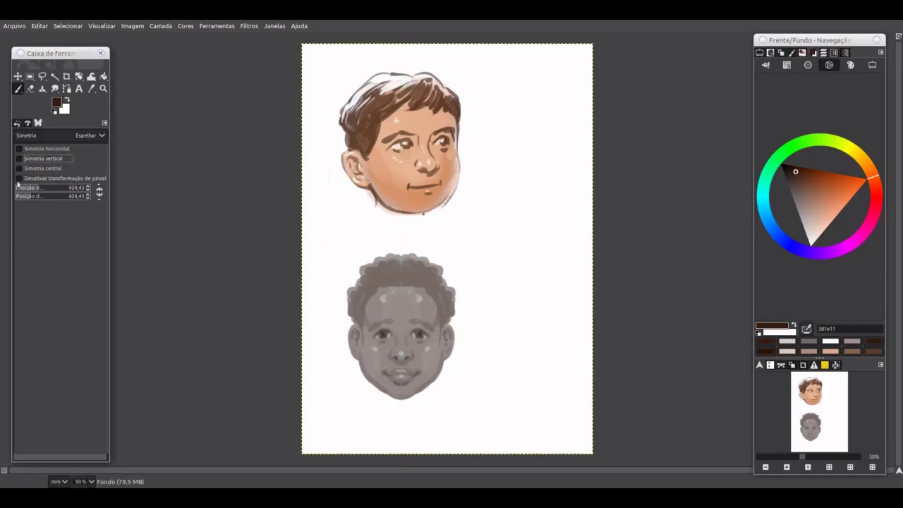
left_click(415, 337)
- Copy the grey face and paste the copy to its right
key("r")
left_click_drag(334, 242, 465, 414)
key("ctrl+c")
key("ctrl+v")
mouse_move(428, 335)
left_mouse_down()
mouse_move(527, 305)
mouse_move(552, 324)
left_mouse_up()
- Turn the copied face in 3D to show its left cheek and anchor it
left_click_drag(81, 78, 103, 152)
left_click(103, 152)
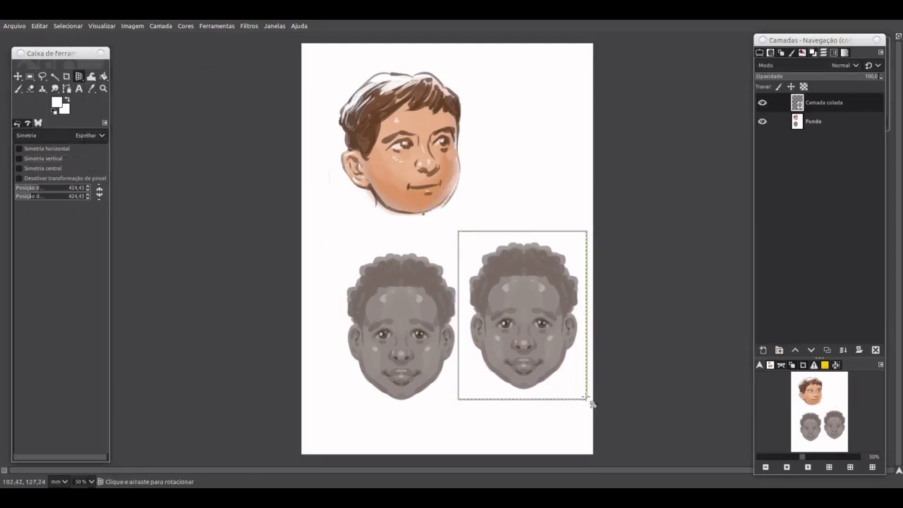
mouse_move(590, 398)
left_mouse_down()
mouse_move(586, 291)
mouse_move(585, 346)
mouse_move(558, 359)
left_mouse_up()
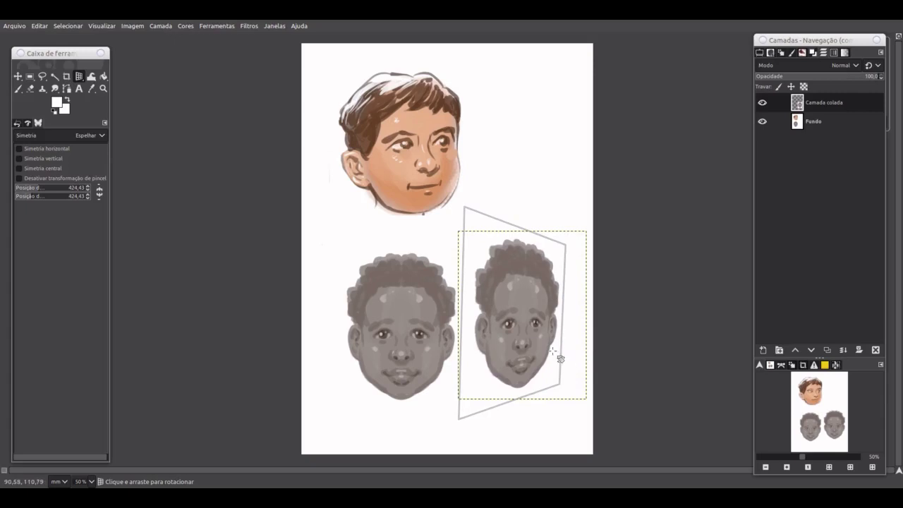
mouse_move(465, 284)
left_mouse_down()
mouse_move(487, 356)
mouse_move(531, 368)
left_mouse_up()
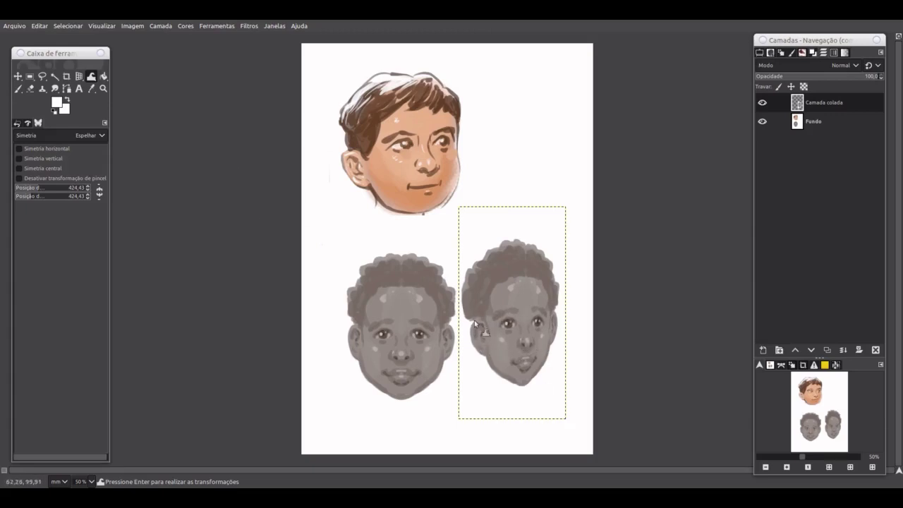
key("Return")
key("ctrl+h")
- Lasso the copy's nose, paste it, reshape it with a transform and anchor it
key("f")
key("Return")
key("ctrl+c")
key("ctrl+v")
key("shift+w")
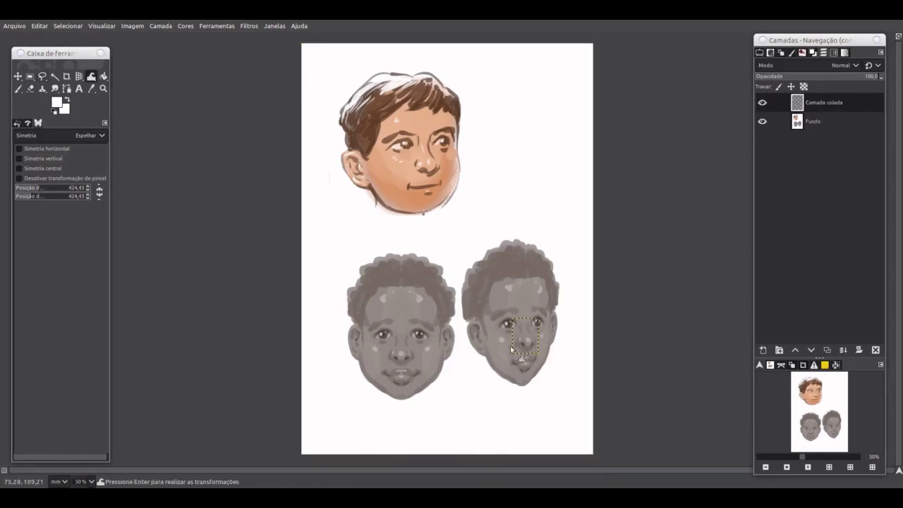
key("Return")
key("ctrl+h")
- Sketch a top-right profile head with back, ear, neck, jaw and chin, then pick dark grey 2a2a2a
key("p")
mouse_move(514, 73)
left_mouse_down()
mouse_move(474, 113)
mouse_move(479, 168)
left_mouse_up()
left_click_drag(494, 132, 484, 130)
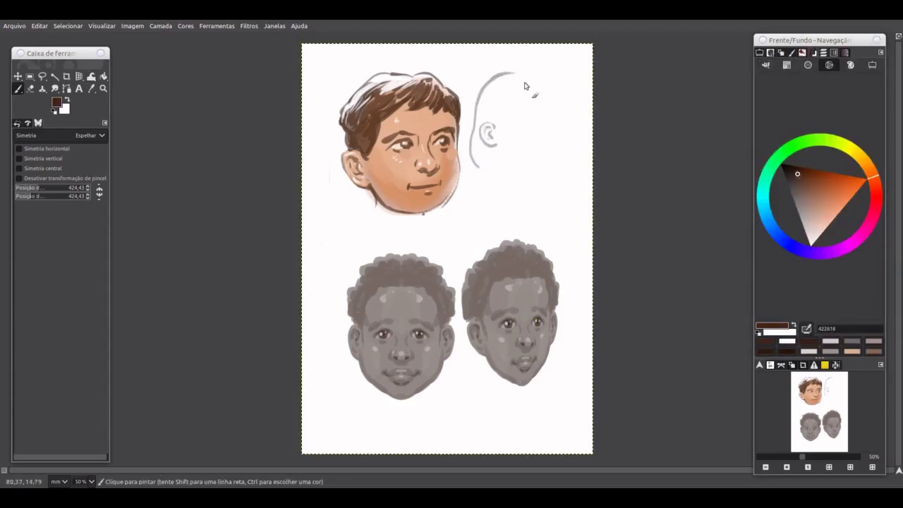
left_click_drag(497, 145, 507, 182)
left_click_drag(557, 159, 520, 172)
left_click_drag(537, 173, 536, 182)
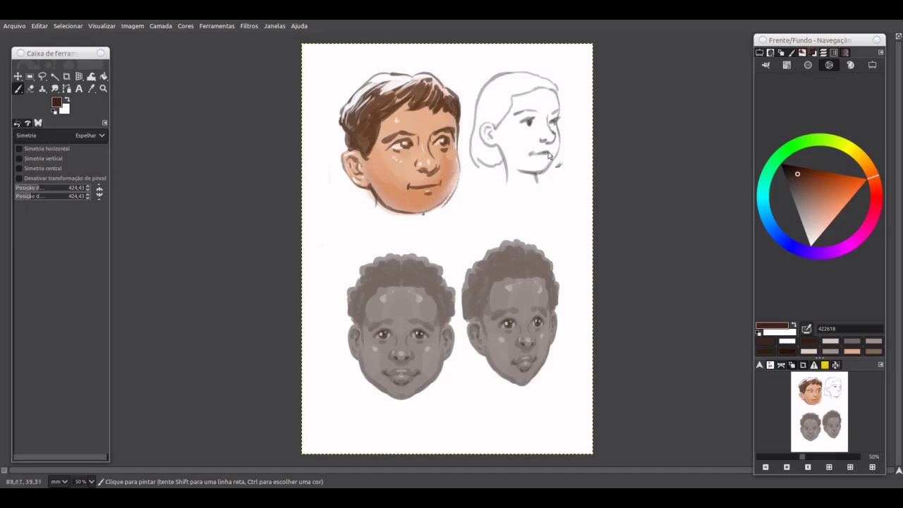
left_click(555, 126, "ctrl")
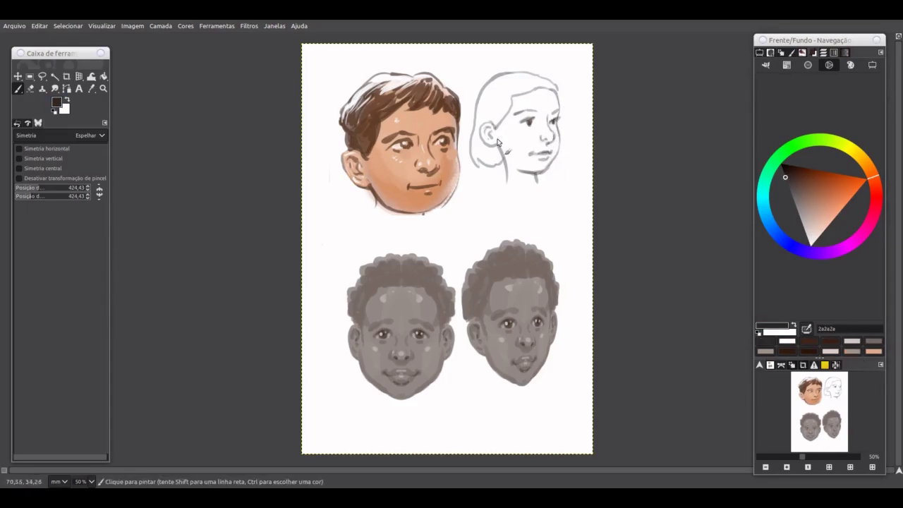
- Loop a freehand selection around the cheek and mouth of the top-right head
key("r")
left_click_drag(465, 65, 576, 196)
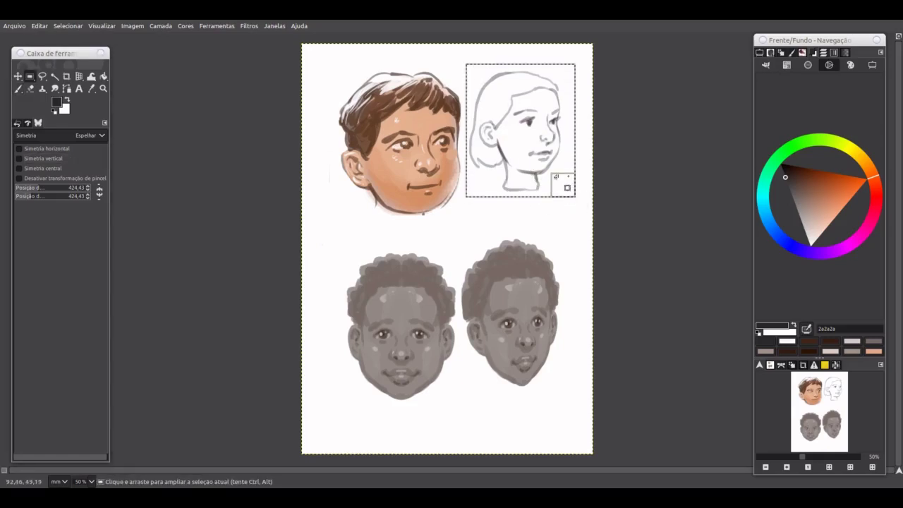
key("f")
left_click_drag(551, 110, 550, 112)
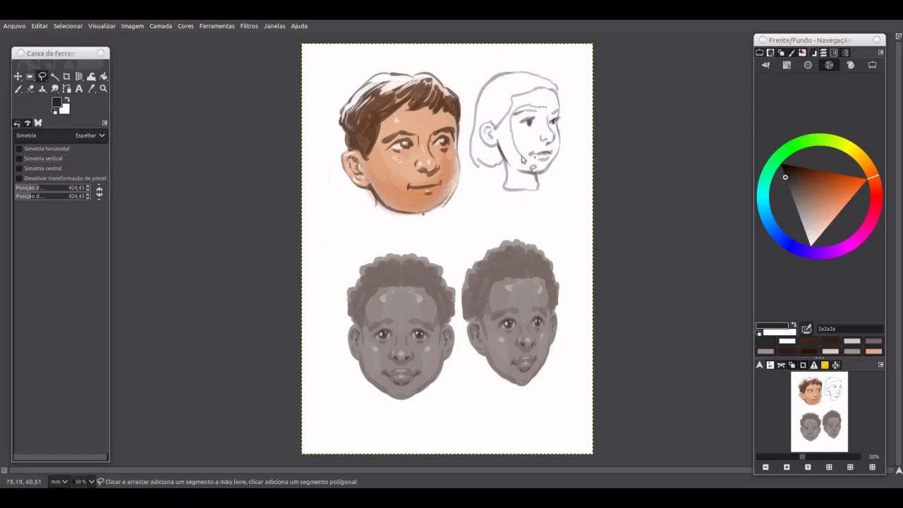
key("Return")
- Cut and paste the cheek-and-mouth piece, skew it with Unified Transform, and anchor it
key("ctrl+x")
key("ctrl+v")
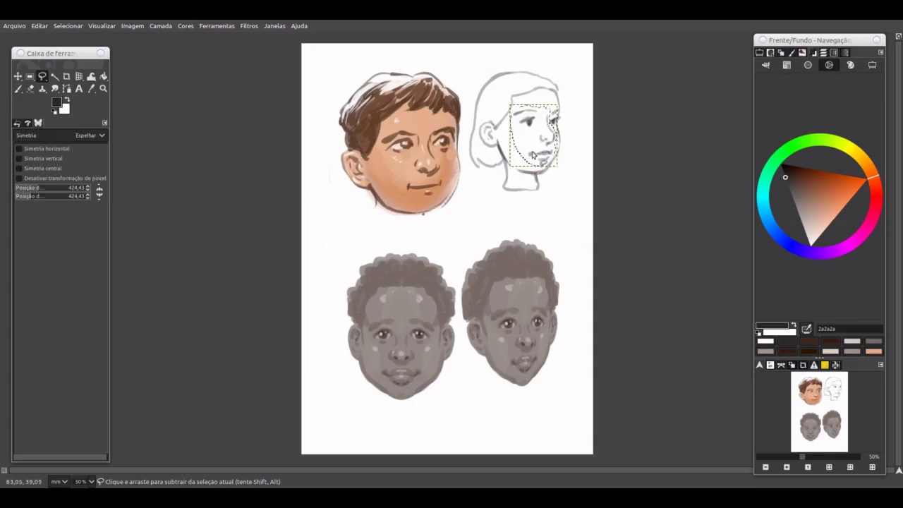
left_click(79, 77)
left_click_drag(564, 171, 558, 168)
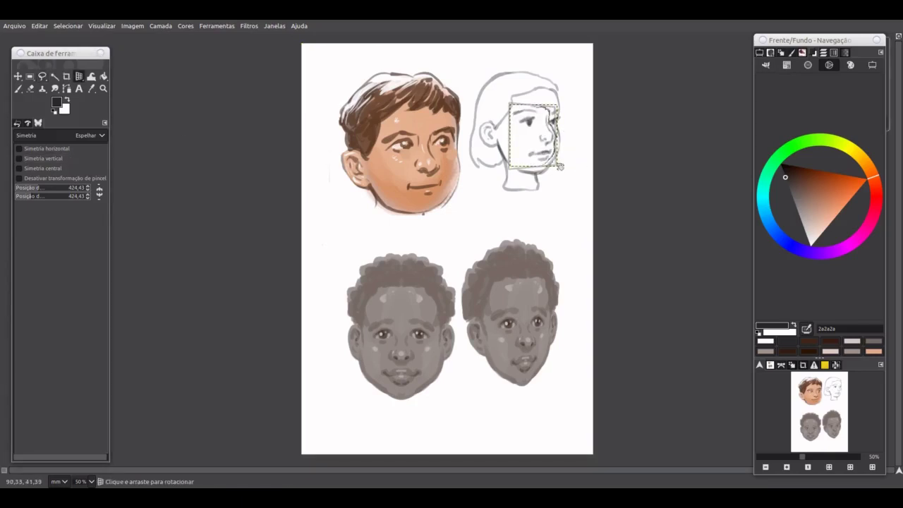
key("m")
key("ctrl+h")
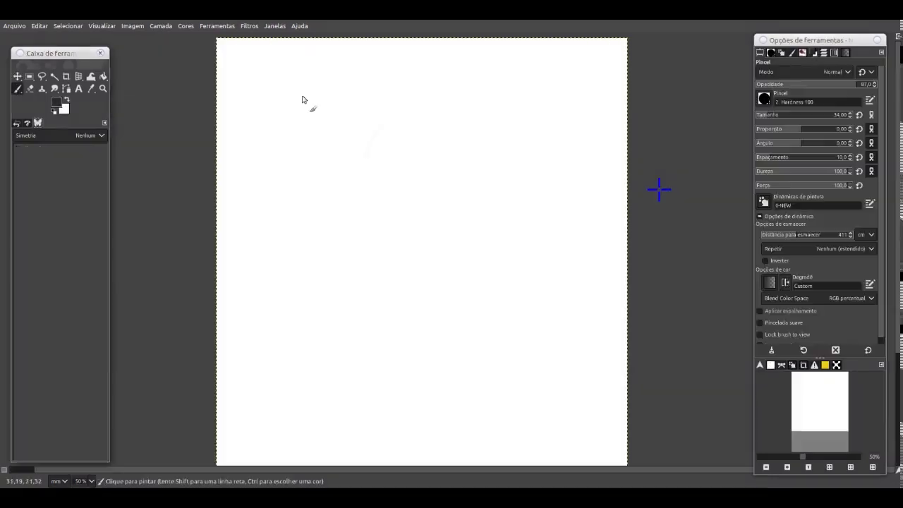
- Sketch a new head with hair, jaw, ear, neck, chin, eyebrow, nose and hair shading
mouse_move(284, 113)
left_mouse_down()
mouse_move(303, 92)
mouse_move(389, 97)
mouse_move(279, 143)
mouse_move(313, 147)
mouse_move(371, 116)
mouse_move(396, 139)
left_mouse_up()
left_click_drag(397, 189, 385, 222)
mouse_move(282, 166)
left_mouse_down()
mouse_move(309, 205)
mouse_move(302, 191)
mouse_move(309, 238)
left_mouse_up()
left_click_drag(335, 223, 387, 224)
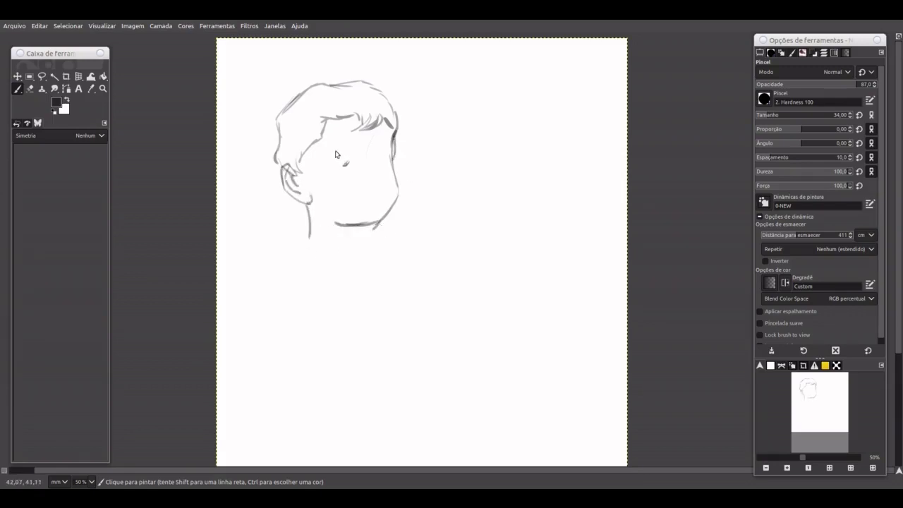
left_click_drag(374, 153, 392, 147)
left_click_drag(367, 165, 371, 170)
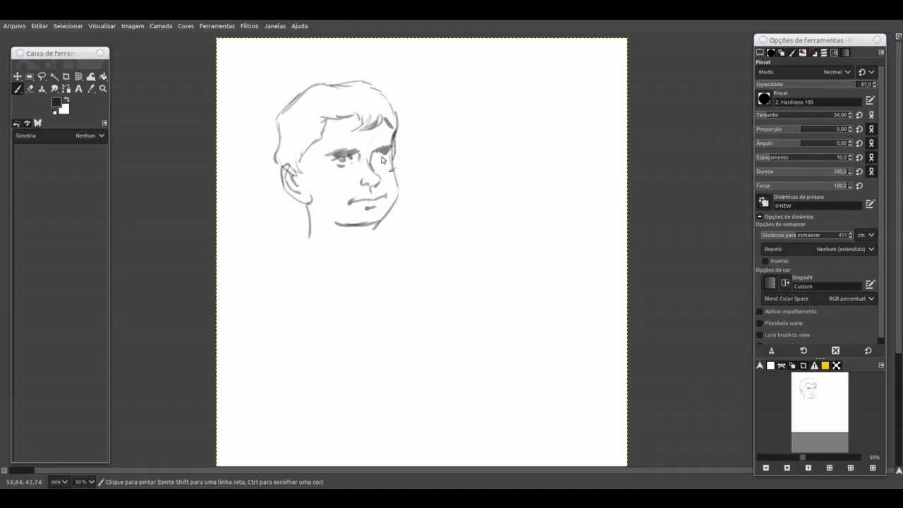
left_click_drag(321, 142, 303, 163)
left_click_drag(319, 156, 299, 178)
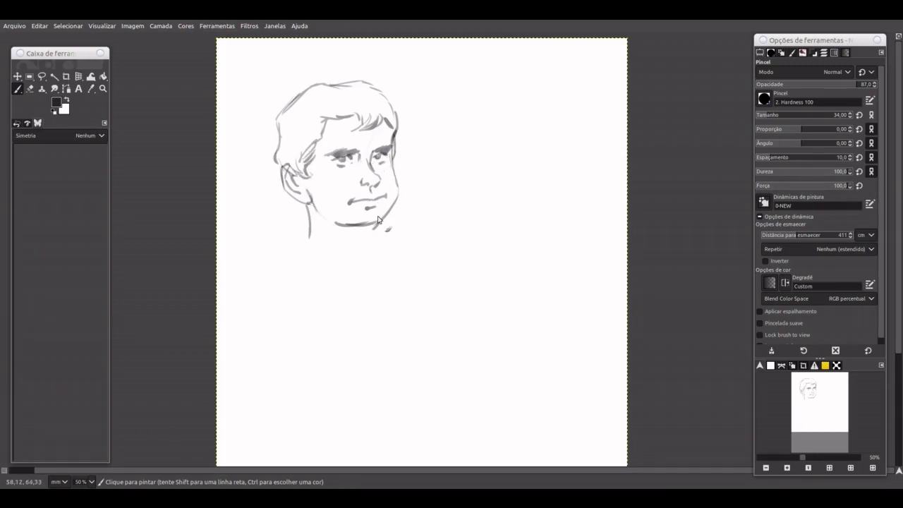
- Rectangle-select the area around the new head and open the Edit menu
key("r")
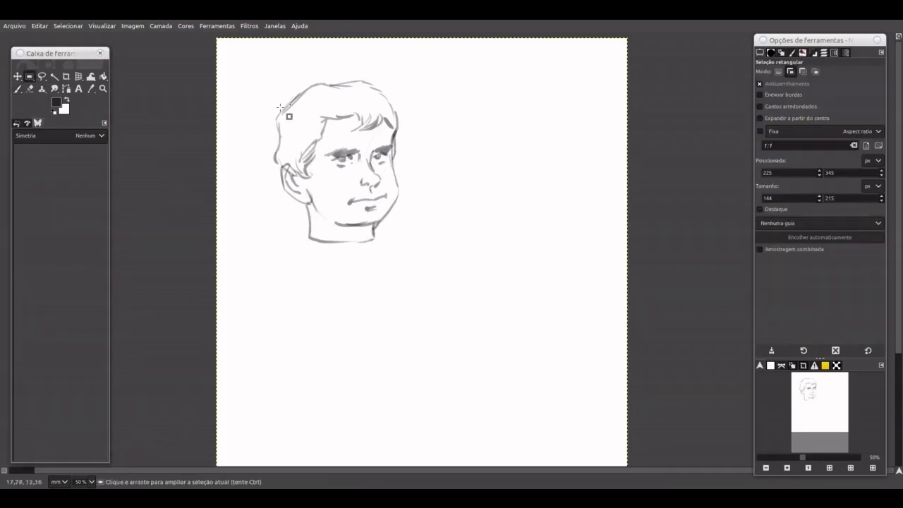
left_click_drag(266, 71, 413, 252)
left_click(68, 26)
mouse_move(40, 25)
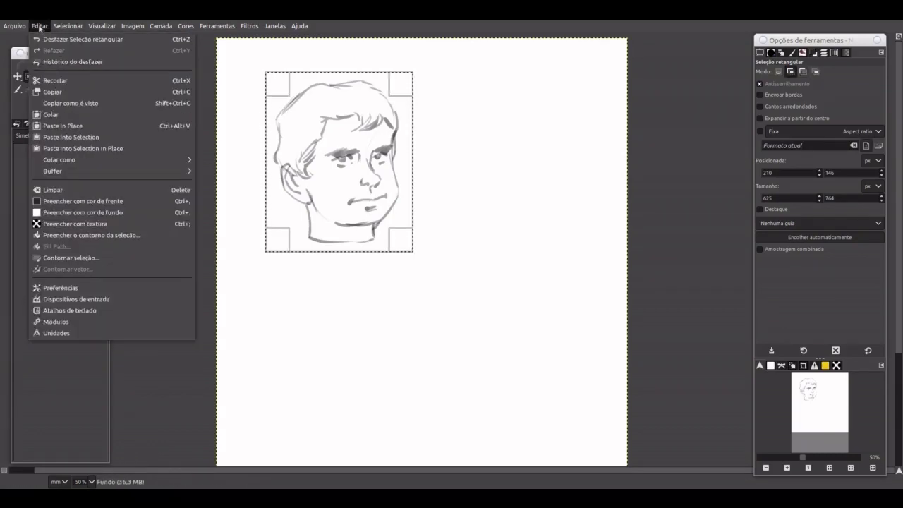
- Paste the head as a new layer, move it right, and try then cancel a 3D rotation
left_click(232, 160)
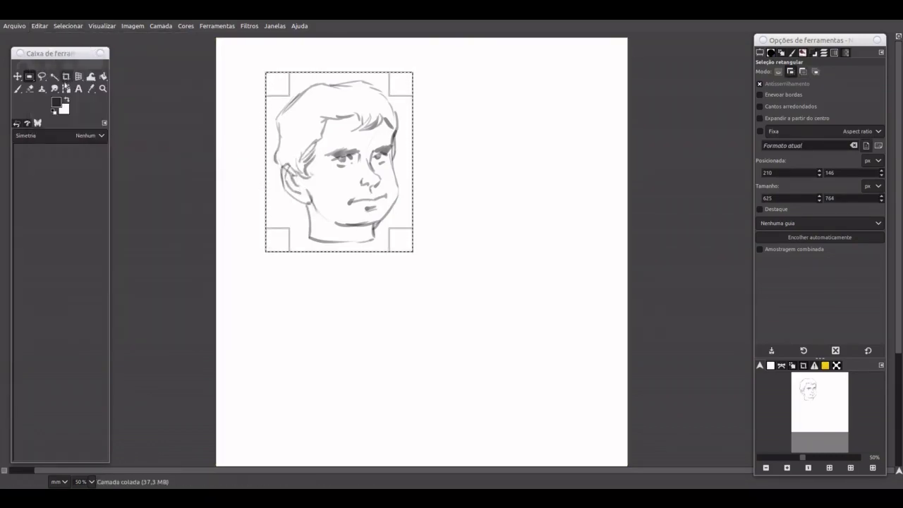
key("m")
left_click_drag(355, 148, 504, 147)
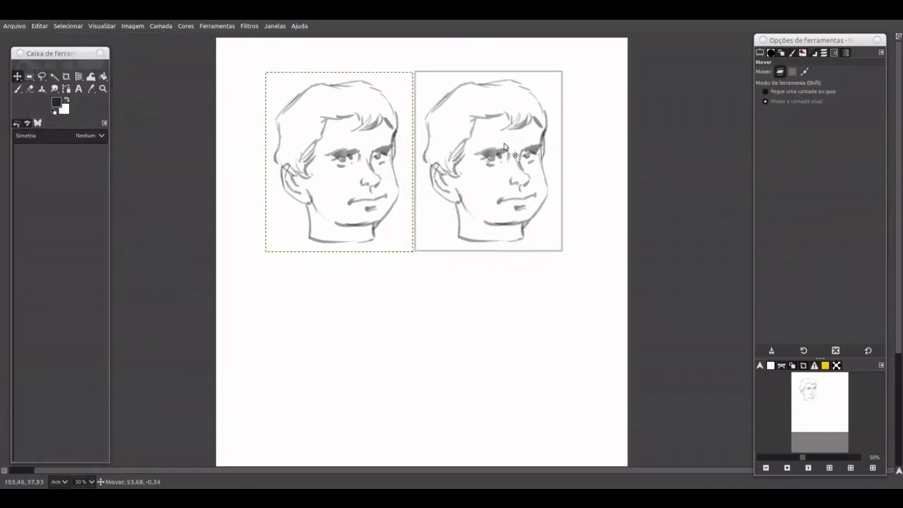
left_click(78, 76)
mouse_move(568, 219)
left_mouse_down()
mouse_move(530, 204)
mouse_move(556, 98)
mouse_move(571, 83)
mouse_move(563, 244)
left_mouse_up()
key("Escape")
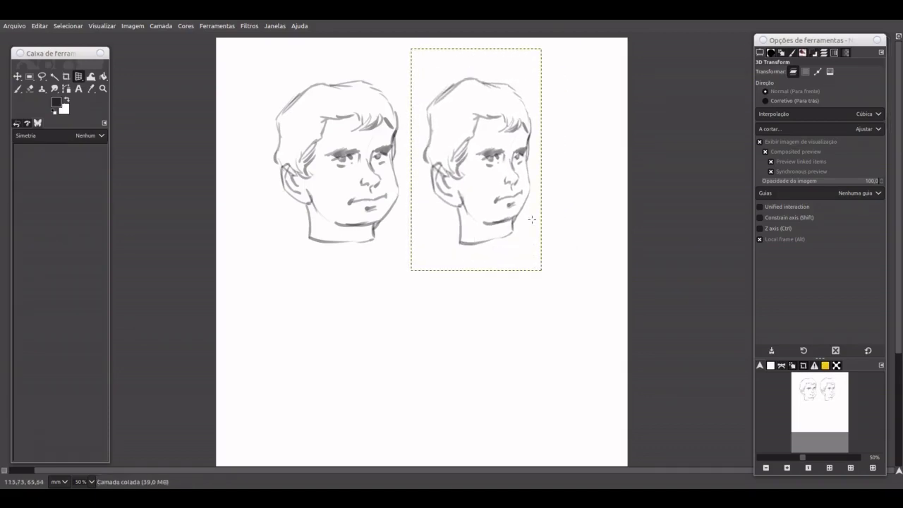
- Warp the copy near the nose and mouth, push out its cheek and hair, and reshape the jaw
key("w")
left_click_drag(528, 190, 521, 177)
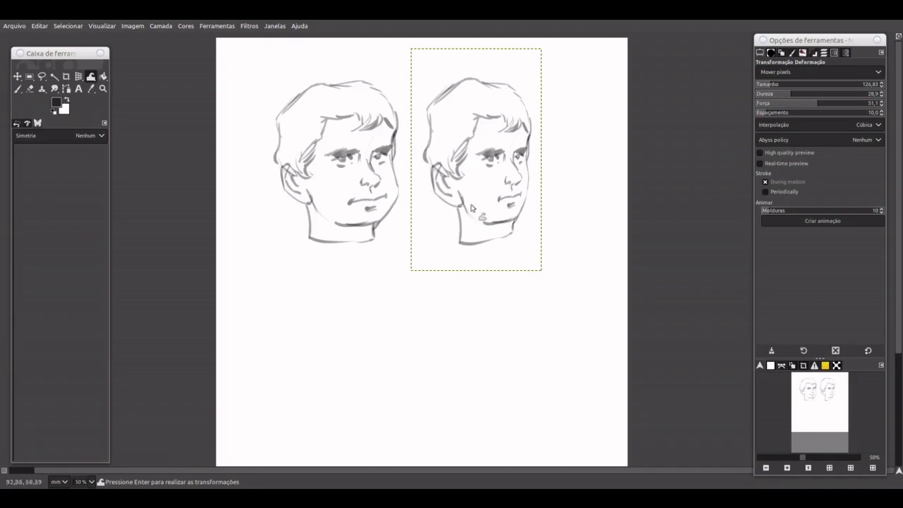
key("bracketright")
key("bracketright")
key("bracketright")
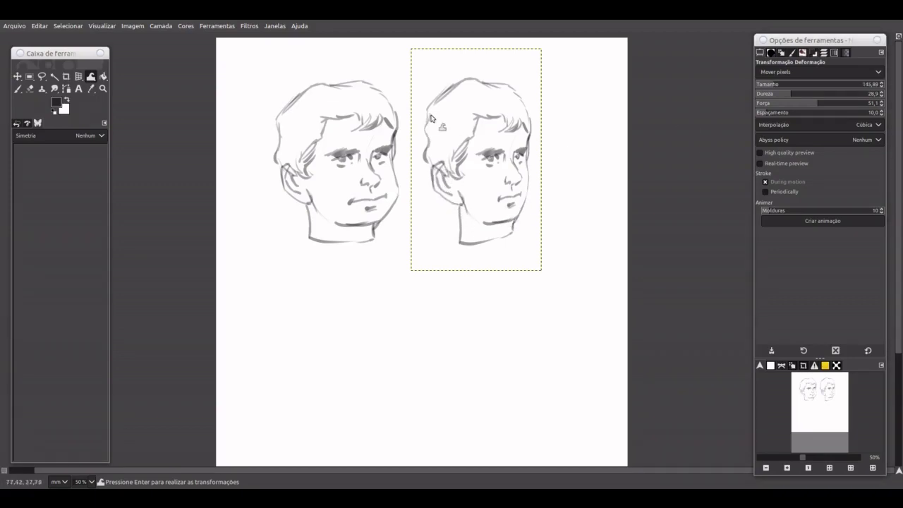
mouse_move(436, 164)
left_mouse_down()
mouse_move(480, 127)
mouse_move(446, 162)
mouse_move(486, 241)
mouse_move(494, 200)
mouse_move(505, 201)
mouse_move(466, 163)
mouse_move(479, 140)
mouse_move(526, 129)
left_mouse_up()
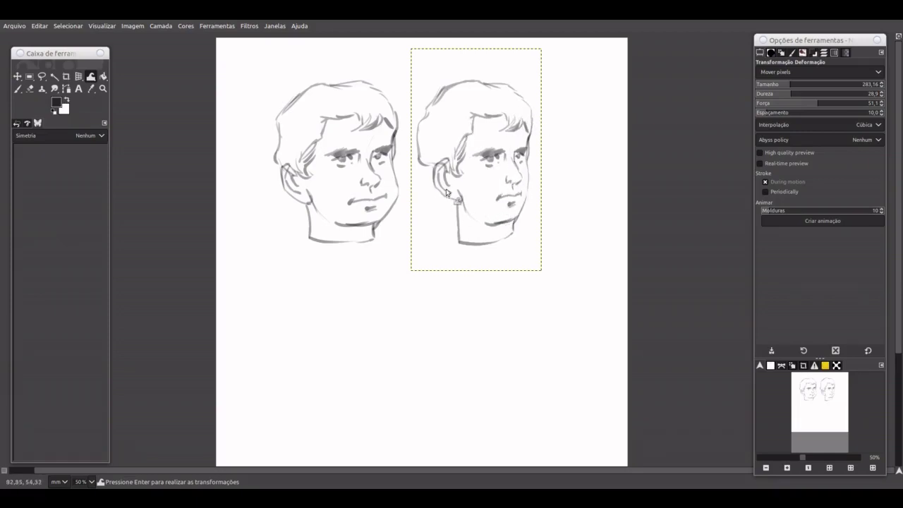
left_click_drag(460, 246, 474, 238)
key("p")
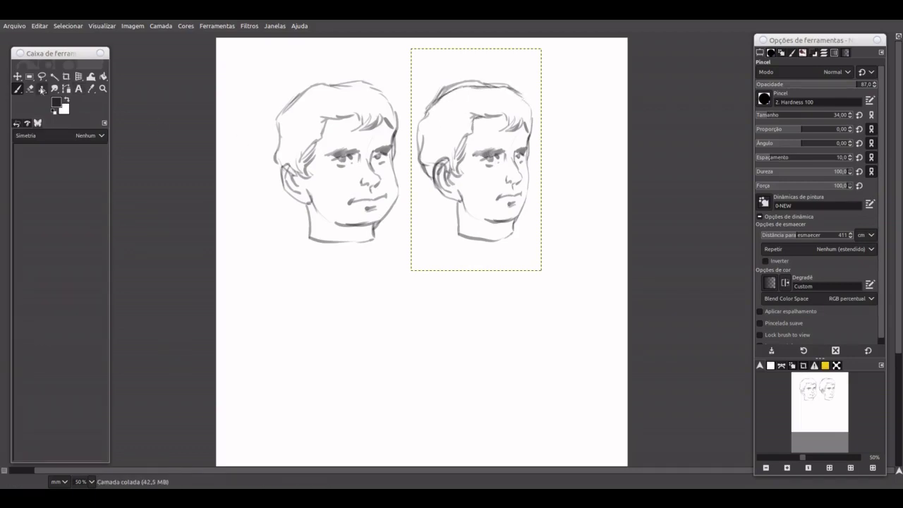
- Try a freehand selection over the copy's hair top, then discard it and return to warping
key("f")
mouse_move(427, 102)
left_mouse_down()
mouse_move(502, 77)
mouse_move(469, 91)
left_mouse_up()
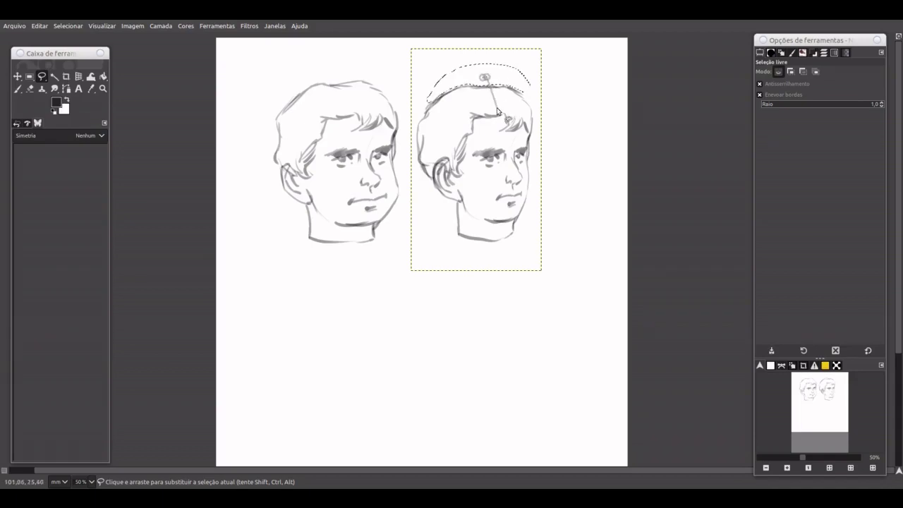
key("ctrl+shift+a")
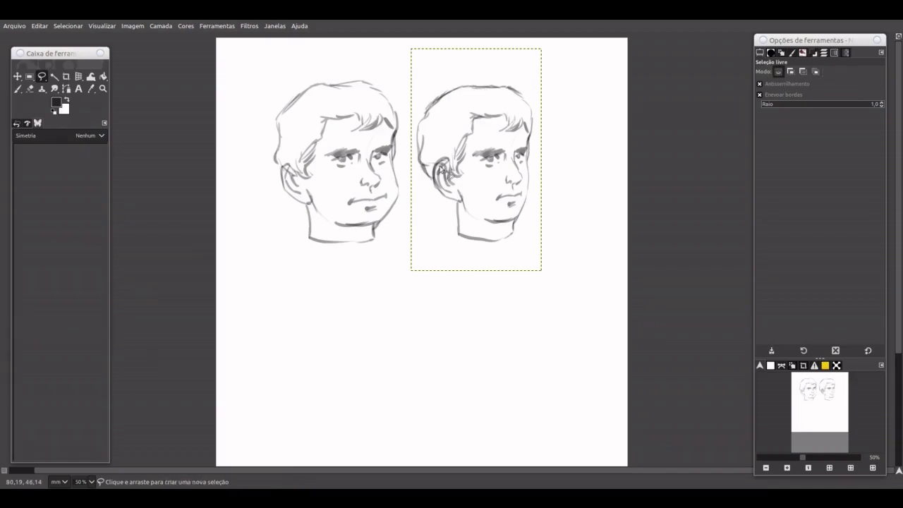
left_click(90, 76)
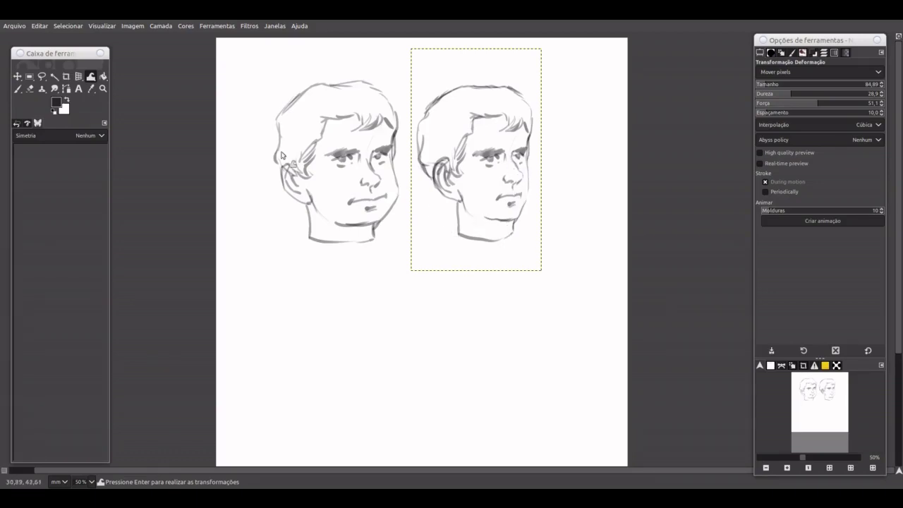
- Restrict the warp to a freehand selection of the copy's nose and mouth, then merge all layers
key("f")
mouse_move(507, 150)
left_mouse_down()
mouse_move(519, 166)
mouse_move(503, 195)
left_mouse_up()
key("Return")
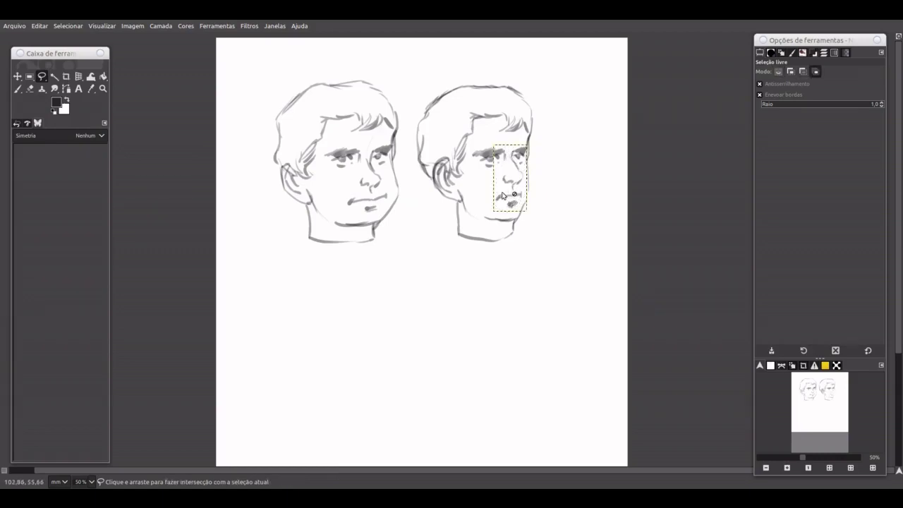
left_click(90, 76)
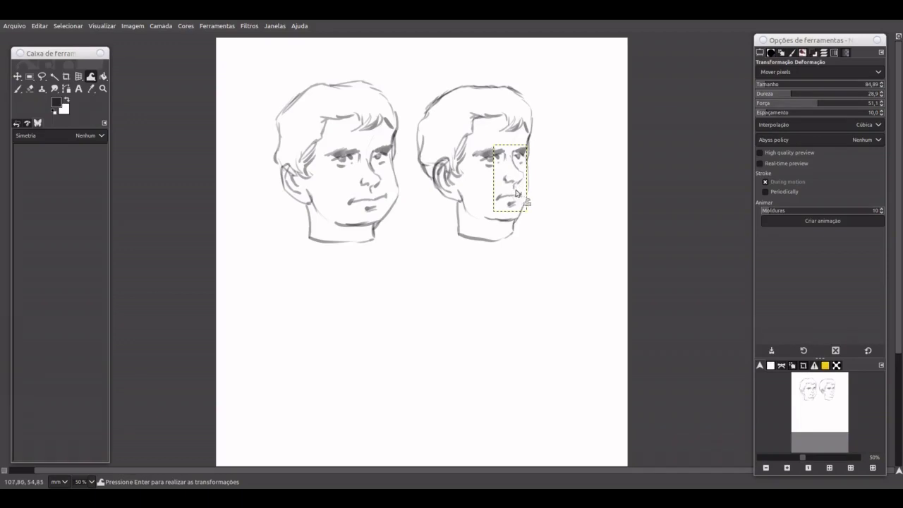
key("ctrl+l")
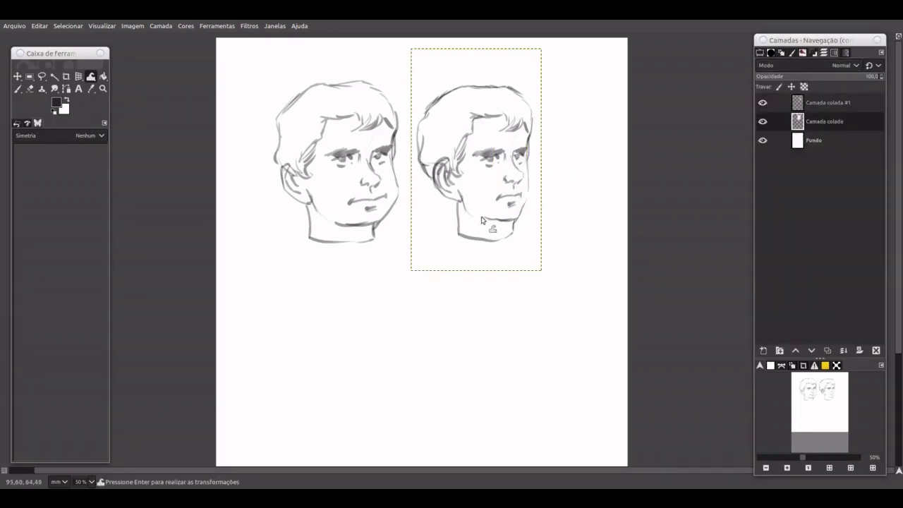
key("ctrl+m")
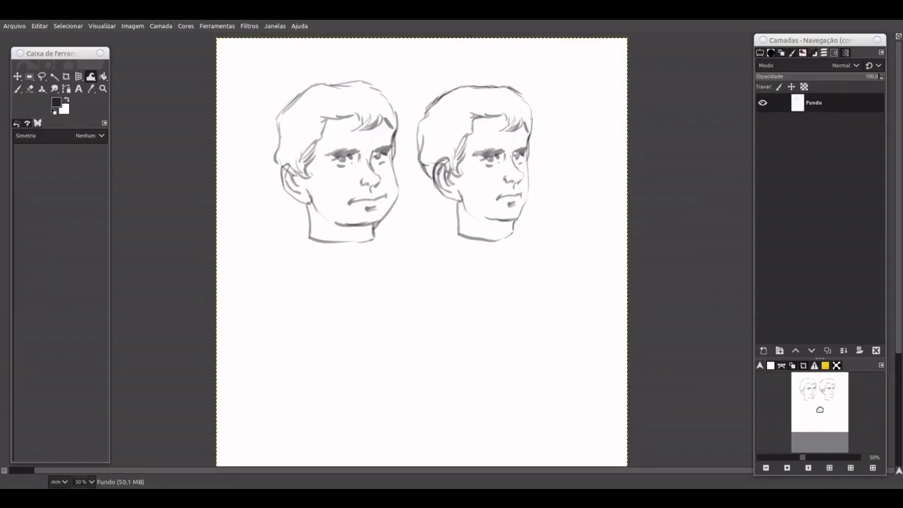
- Sketch a girl's head with straight shoulder-length hair and cheek contours below the left head
left_click_drag(820, 409, 816, 415)
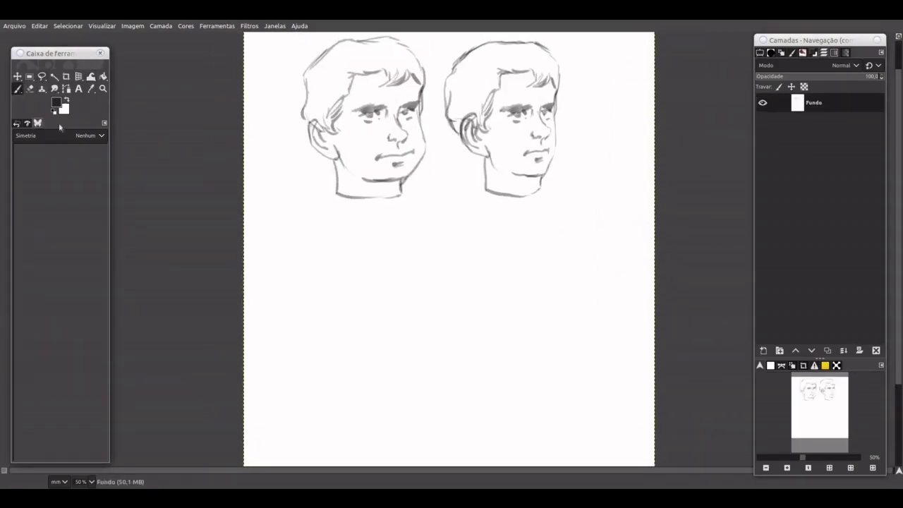
mouse_move(308, 268)
left_mouse_down()
mouse_move(352, 238)
mouse_move(292, 322)
mouse_move(367, 260)
left_mouse_up()
mouse_move(311, 291)
left_mouse_down()
mouse_move(392, 276)
mouse_move(391, 314)
mouse_move(293, 378)
mouse_move(322, 387)
left_mouse_up()
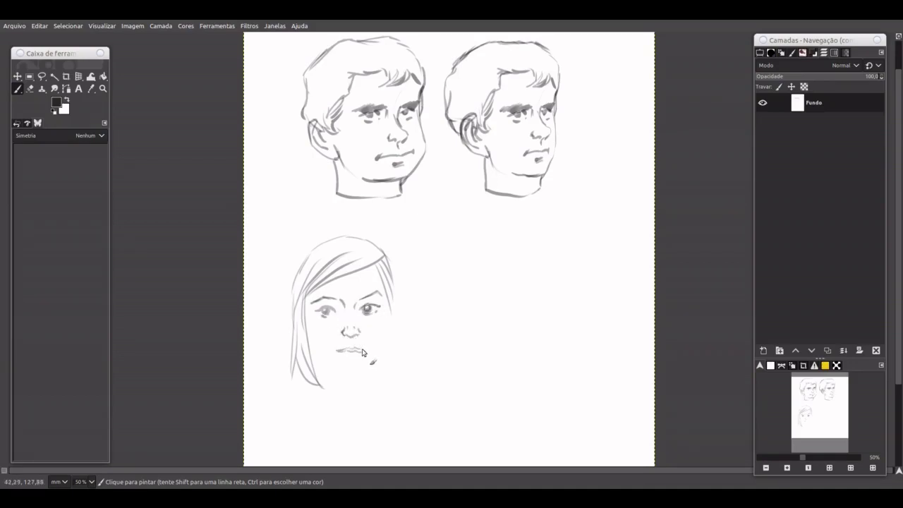
left_click_drag(306, 311, 312, 355)
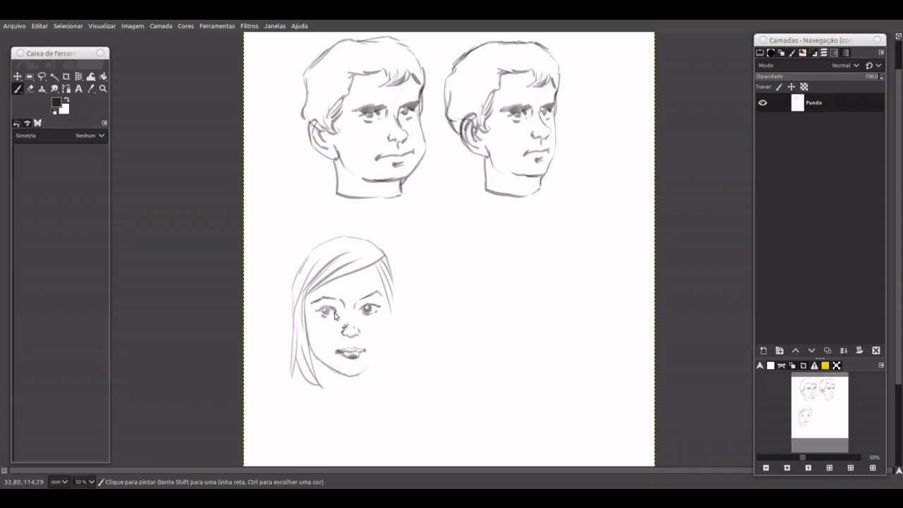
left_click_drag(388, 302, 382, 351)
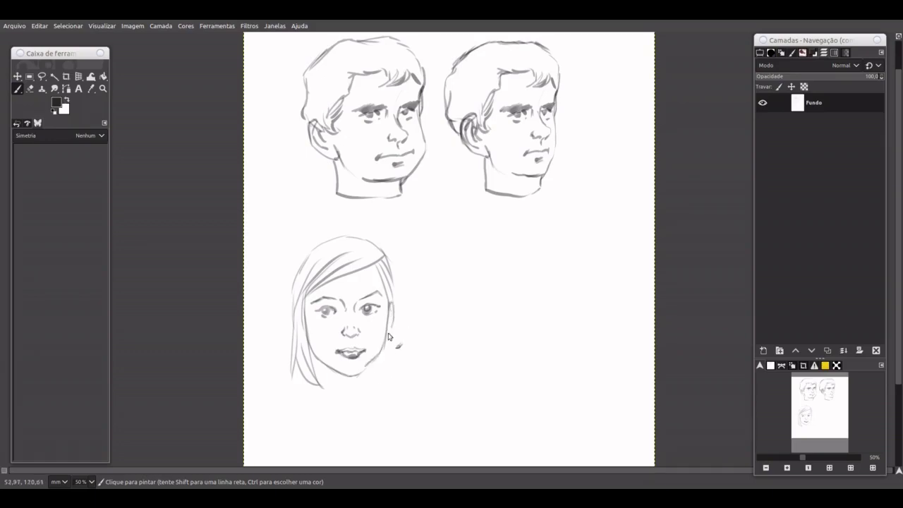
mouse_move(391, 268)
left_mouse_down()
mouse_move(400, 364)
mouse_move(389, 384)
left_mouse_up()
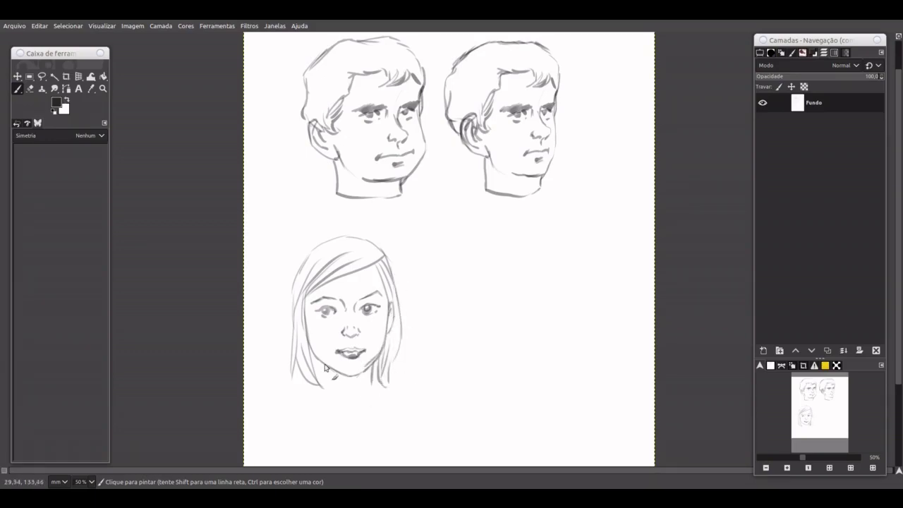
- Draw a rectangular selection around the girl's face and browse the Select and Edit menus
left_click(28, 76)
left_click_drag(285, 227, 413, 408)
left_click(68, 25)
left_click(44, 48)
- Paste the girl's face as a new layer right of the original and clear the selection
left_click(39, 25)
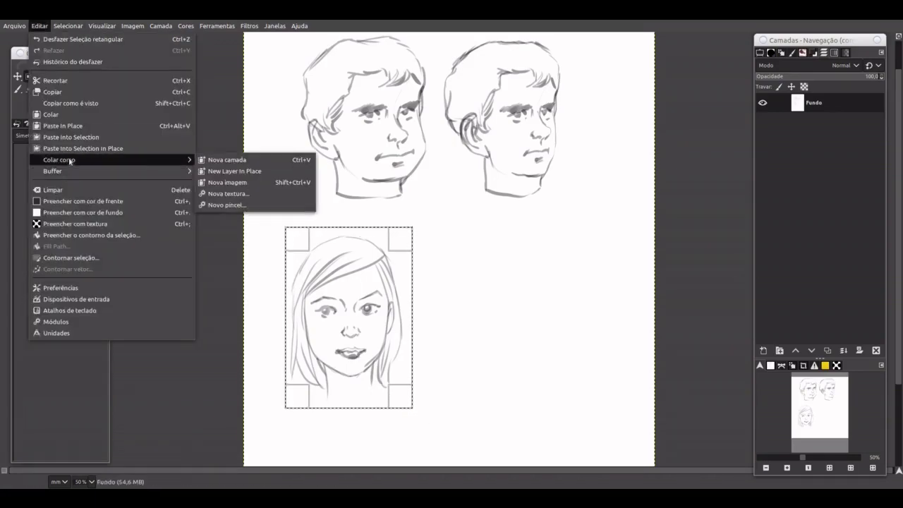
left_click(233, 157)
key("m")
left_click_drag(371, 295, 531, 281)
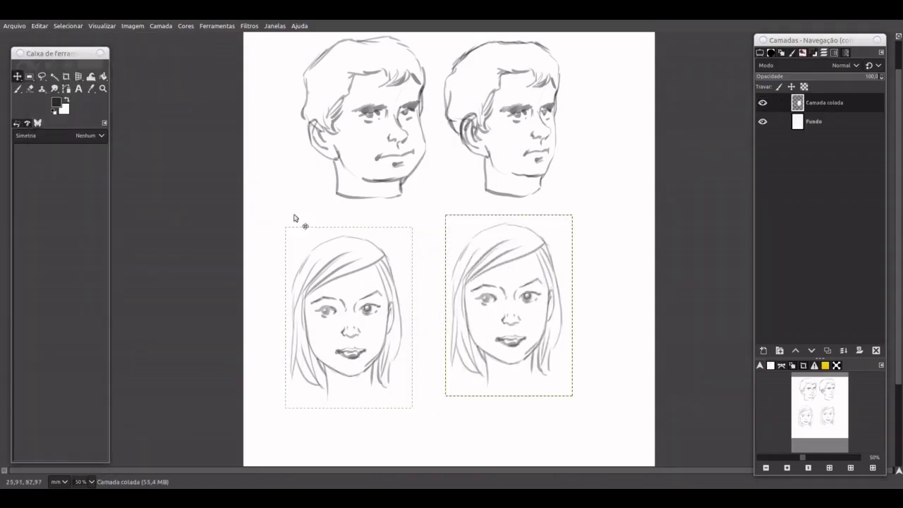
key("ctrl+c")
left_click(67, 25)
left_click(72, 48)
- Try a 3D rotation of the copy, cancel it, and anchor the copy into the background
key("shift+r")
mouse_move(593, 270)
left_mouse_down()
mouse_move(515, 296)
mouse_move(584, 242)
mouse_move(577, 245)
left_mouse_up()
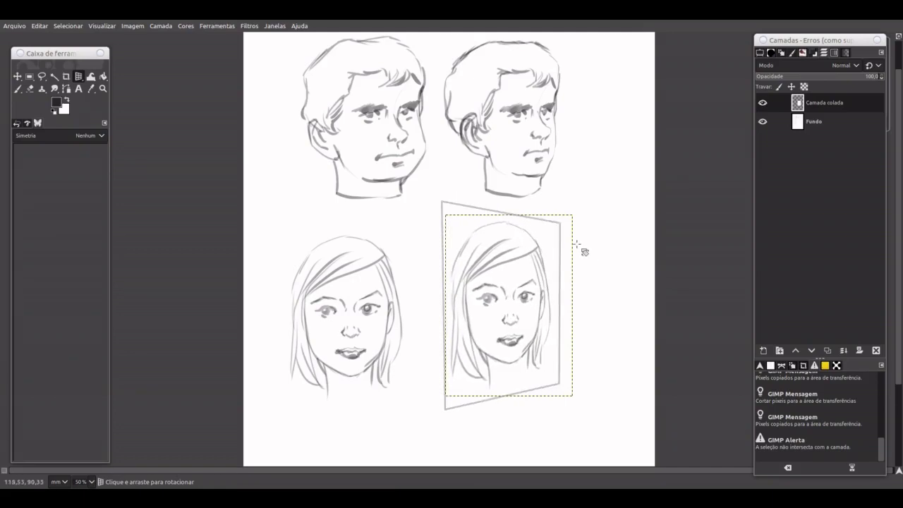
left_click_drag(584, 251, 581, 250)
key("Escape")
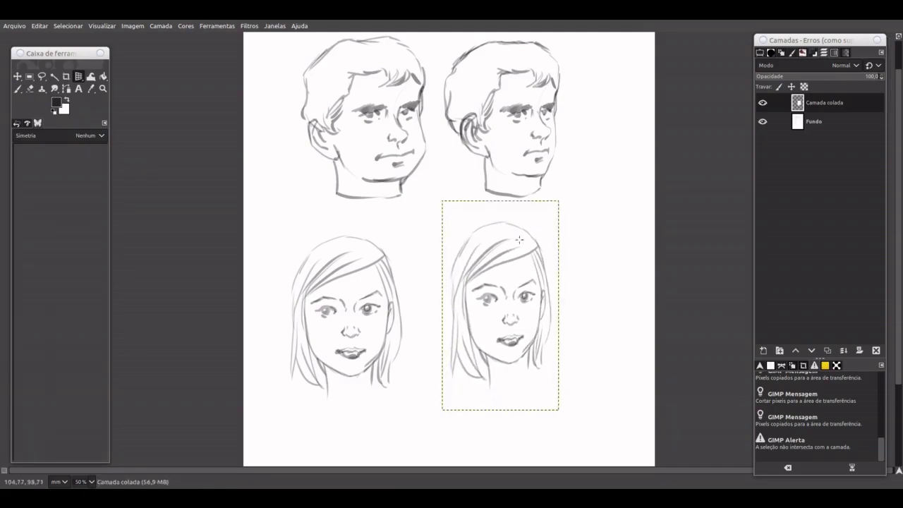
key("ctrl+h")
- Retrace the left edge of the girl's hair with the paintbrush
key("p")
left_click_drag(498, 224, 442, 318)
mouse_move(455, 286)
left_mouse_down()
mouse_move(440, 363)
mouse_move(466, 378)
left_mouse_up()
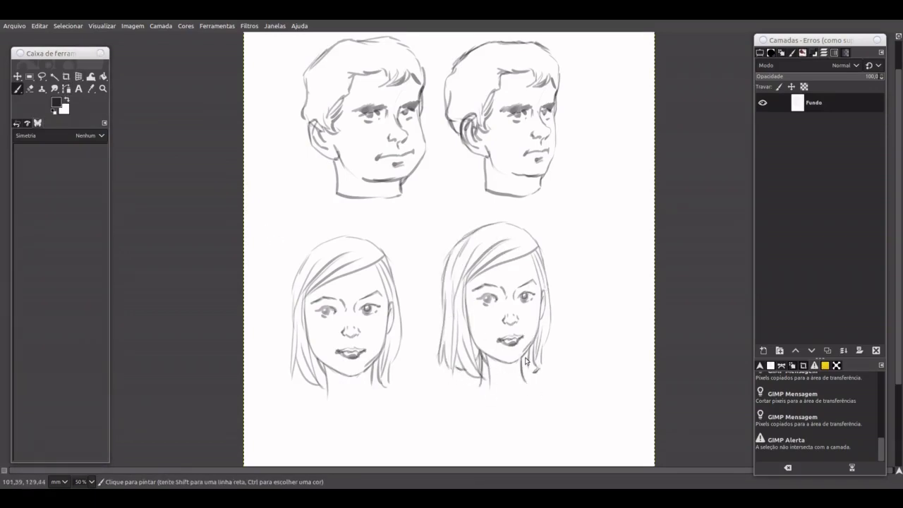
- Cut the lower-right girl's face out with a freehand selection and paste it onto its own layer
key("shift+e")
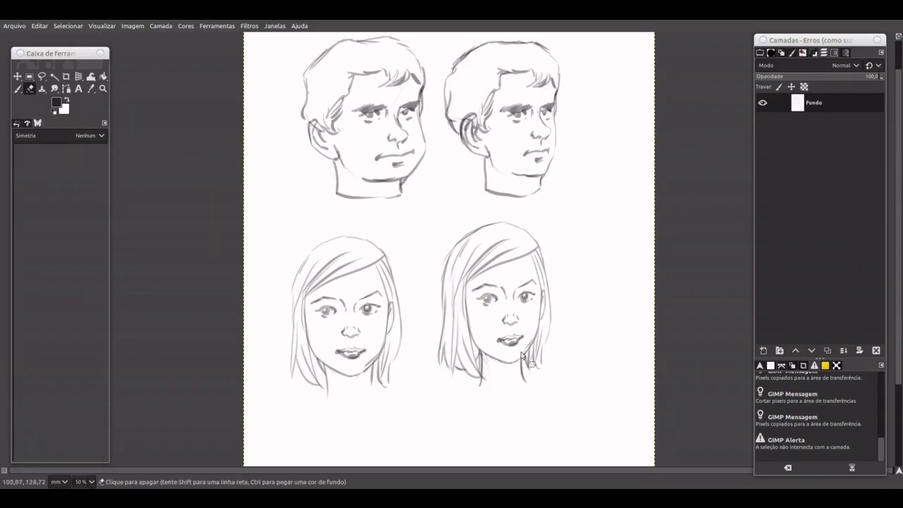
key("f")
left_click_drag(526, 284, 476, 322)
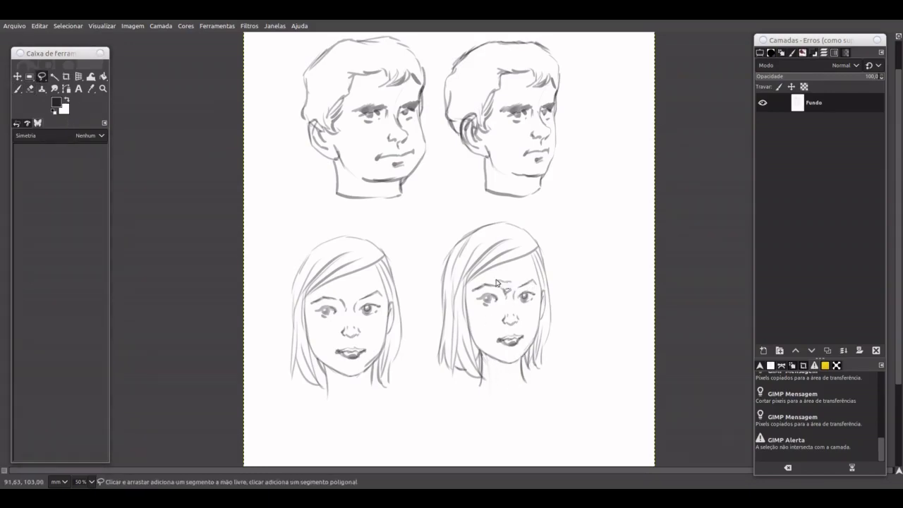
key("Return")
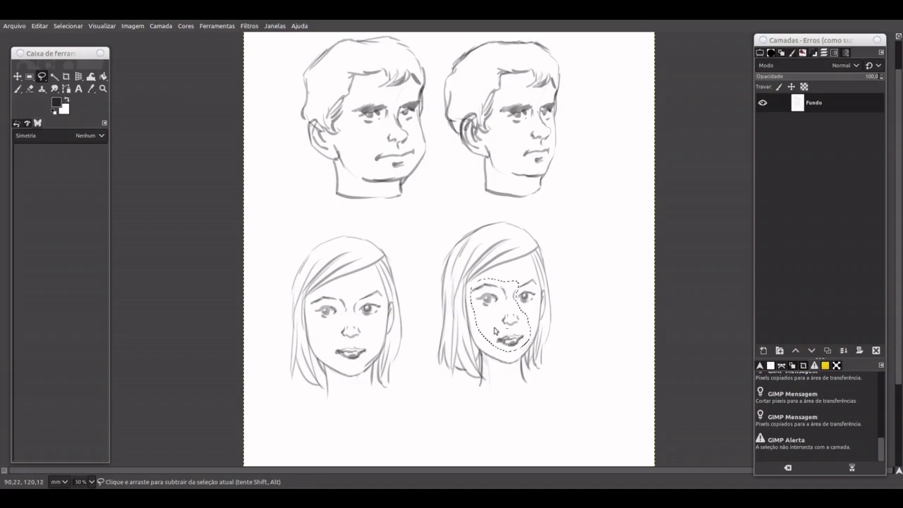
key("ctrl+x")
key("ctrl+v")
key("shift+ctrl+n")
- Tilt the pasted face slightly with Rotate and nudge it into place
key("shift+r")
mouse_move(481, 320)
left_mouse_down()
mouse_move(561, 300)
mouse_move(528, 342)
left_mouse_up()
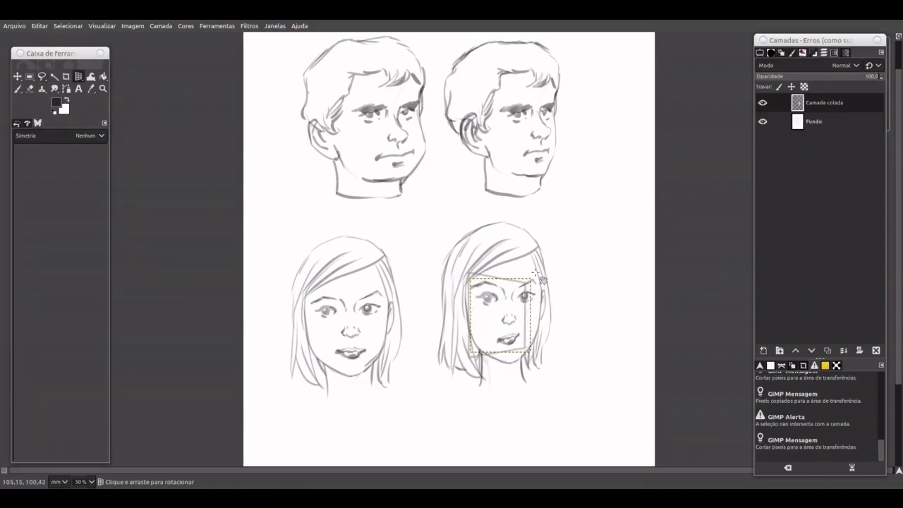
key("Return")
key("m")
left_click_drag(510, 315, 516, 353)
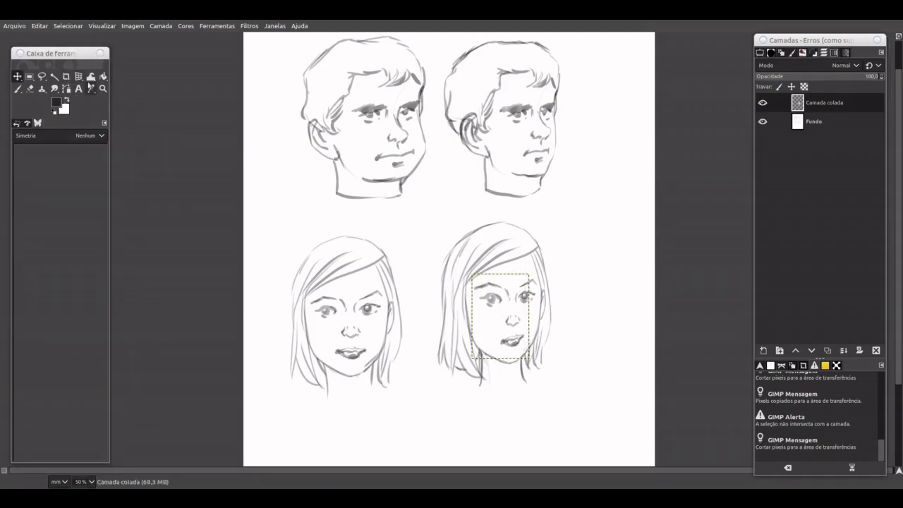
- Reshape the face with a Handle Transform, pulling one handle upward
left_click(78, 76)
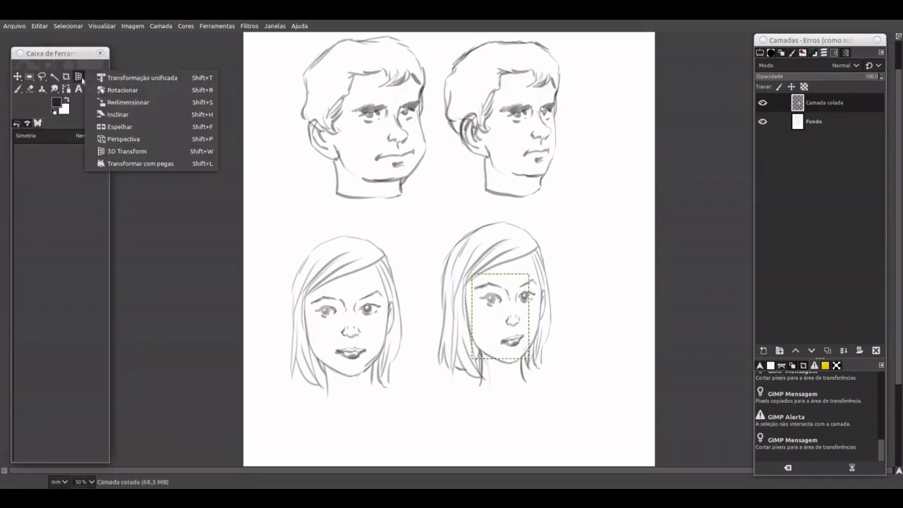
left_click(106, 166)
left_click(446, 363)
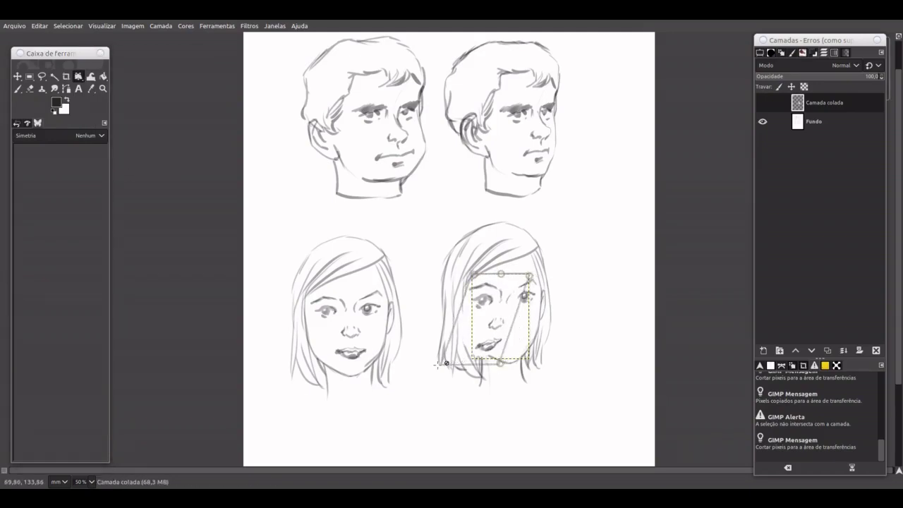
mouse_move(502, 365)
left_mouse_down()
mouse_move(505, 285)
mouse_move(501, 297)
left_mouse_up()
key("Return")
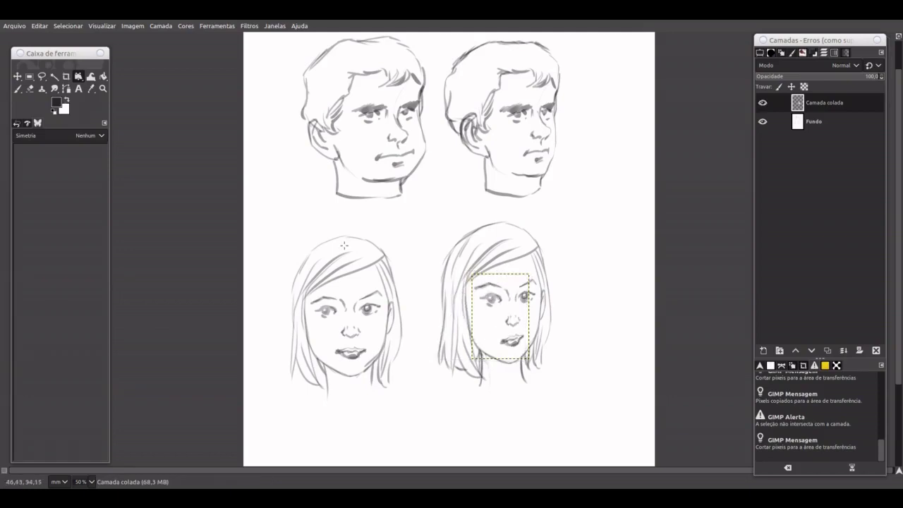
- Apply a Perspective transform, pulling the face's lower corners downward
left_click_drag(79, 80, 106, 151)
left_click(484, 332)
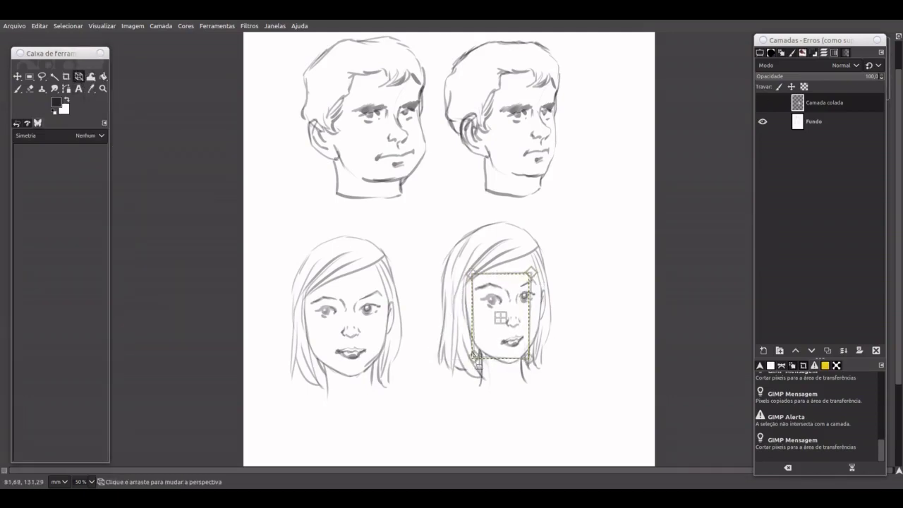
left_click_drag(529, 353, 529, 361)
left_click_drag(469, 352, 467, 361)
key("Return")
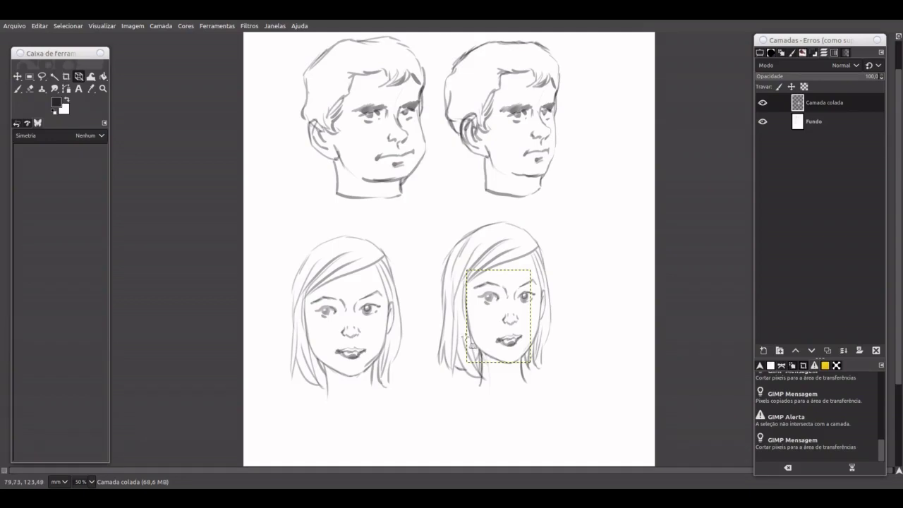
- Anchor the warped face into the background and darken the top of her hair outline
key("ctrl+h")
key("p")
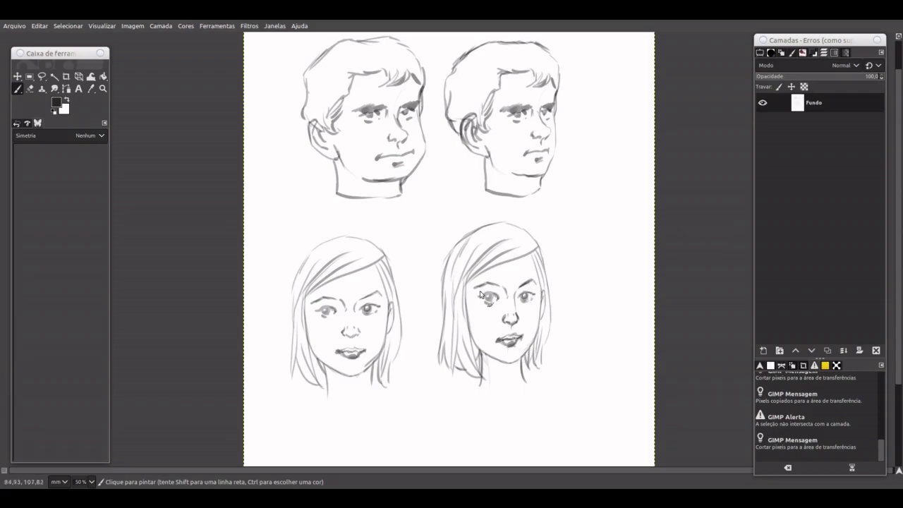
left_click_drag(499, 226, 545, 255)
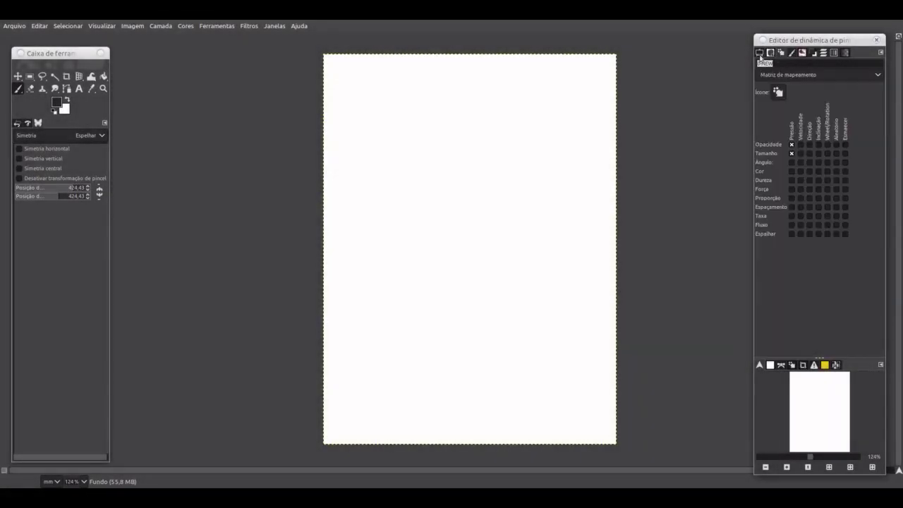
- At 200% zoom, block in the head's rough outline, jaw, cheek and brows in grey strokes
left_click(759, 53)
key("2")
mouse_move(328, 175)
left_mouse_down()
mouse_move(355, 157)
mouse_move(429, 163)
mouse_move(453, 211)
left_mouse_up()
mouse_move(321, 178)
left_mouse_down()
mouse_move(282, 243)
mouse_move(388, 254)
mouse_move(480, 220)
mouse_move(456, 268)
left_mouse_up()
left_click_drag(292, 259, 357, 357)
left_click_drag(444, 236, 447, 301)
left_click_drag(422, 349, 411, 359)
mouse_move(339, 267)
left_mouse_down()
mouse_move(444, 250)
mouse_move(383, 279)
left_mouse_up()
- Add the ear, jawline, chin, nose, mouth and shading around the right eye
mouse_move(304, 261)
left_mouse_down()
mouse_move(328, 318)
mouse_move(403, 385)
left_mouse_up()
mouse_move(448, 310)
left_mouse_down()
mouse_move(395, 371)
mouse_move(417, 363)
left_mouse_up()
left_click_drag(404, 265, 409, 311)
mouse_move(399, 296)
left_mouse_down()
mouse_move(387, 319)
mouse_move(434, 325)
left_mouse_up()
left_click_drag(398, 350, 412, 348)
mouse_move(422, 265)
left_mouse_down()
mouse_move(432, 281)
mouse_move(461, 253)
left_mouse_up()
- Fill in the dark curly hair and sideburn, and extend the jaw into chin and neck
mouse_move(305, 206)
left_mouse_down()
mouse_move(279, 241)
mouse_move(290, 296)
mouse_move(311, 317)
left_mouse_up()
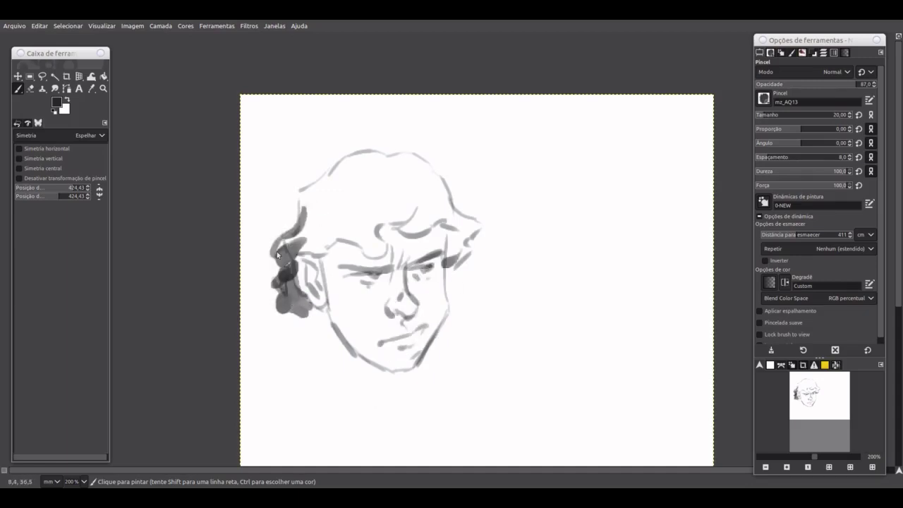
left_click_drag(276, 251, 331, 216)
mouse_move(310, 261)
left_mouse_down()
mouse_move(343, 185)
mouse_move(384, 148)
mouse_move(362, 235)
mouse_move(395, 201)
mouse_move(432, 219)
left_mouse_up()
left_click_drag(439, 185, 460, 256)
mouse_move(474, 225)
left_mouse_down()
mouse_move(449, 235)
mouse_move(444, 297)
left_mouse_up()
mouse_move(339, 331)
left_mouse_down()
mouse_move(327, 313)
mouse_move(409, 401)
left_mouse_up()
left_click_drag(360, 360, 421, 390)
- Touch up the ear, eyebrows, mouth corner and jaw, then select a rectangle around the head
mouse_move(303, 263)
left_mouse_down()
mouse_move(325, 285)
mouse_move(303, 255)
mouse_move(335, 336)
left_mouse_up()
left_click_drag(335, 268, 430, 256)
mouse_move(422, 340)
left_mouse_down()
mouse_move(446, 288)
mouse_move(430, 346)
left_mouse_up()
left_click_drag(442, 182, 459, 220)
left_click_drag(381, 152, 391, 159)
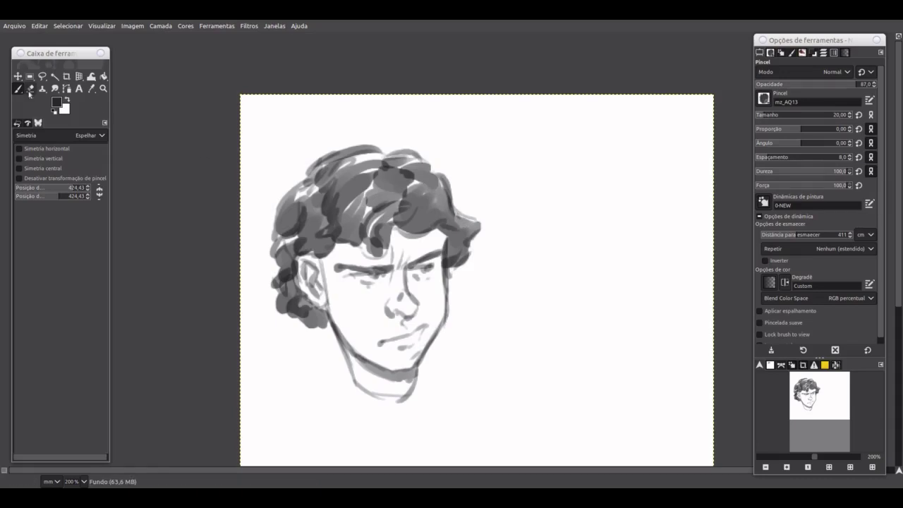
left_click(30, 76)
left_click_drag(261, 133, 489, 412)
- Copy the selected head, paste it, and move the copy right of the original
left_click(40, 26)
left_click(39, 26)
left_click(39, 26)
left_click(146, 130)
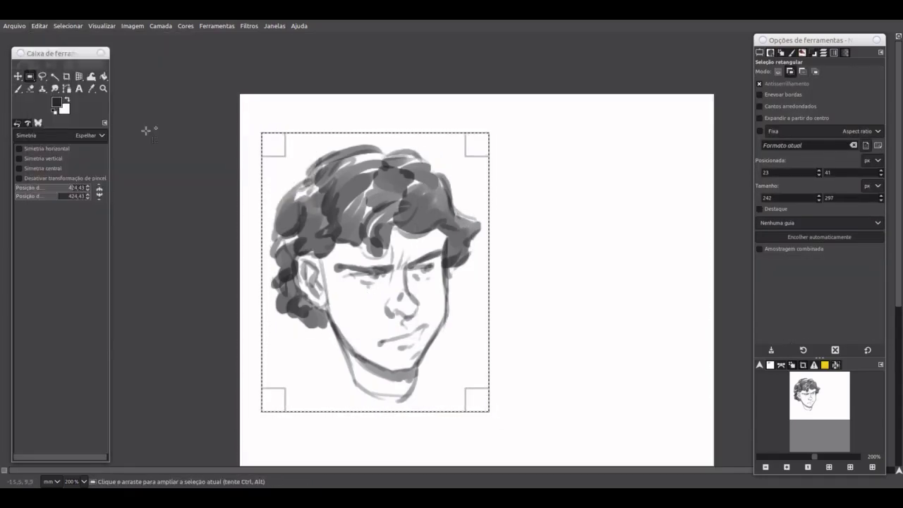
key("m")
key("ctrl+v")
left_click_drag(374, 268, 586, 268)
- Clear the selection and rotate the copied head with the 3D Transform tool
left_click(68, 26)
left_click(69, 39)
key("shift+w")
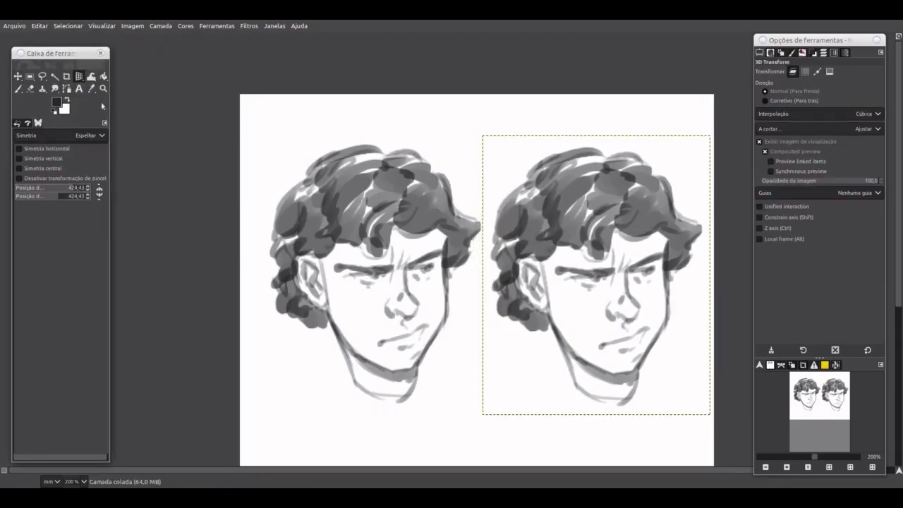
mouse_move(699, 389)
left_mouse_down()
mouse_move(730, 396)
mouse_move(696, 154)
mouse_move(701, 145)
mouse_move(696, 167)
mouse_move(675, 182)
left_mouse_up()
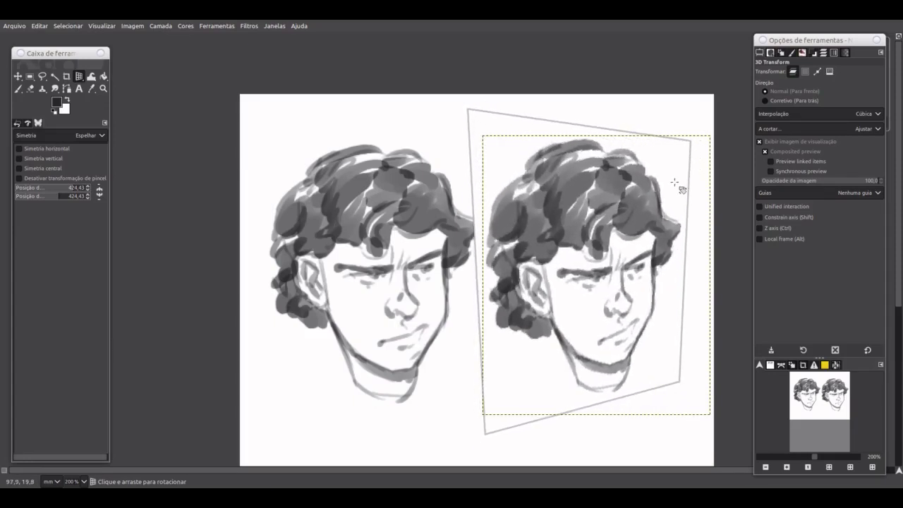
key("Return")
- Set up Warp Transform with Move pixels behaviour and real-time preview turned on
key("w")
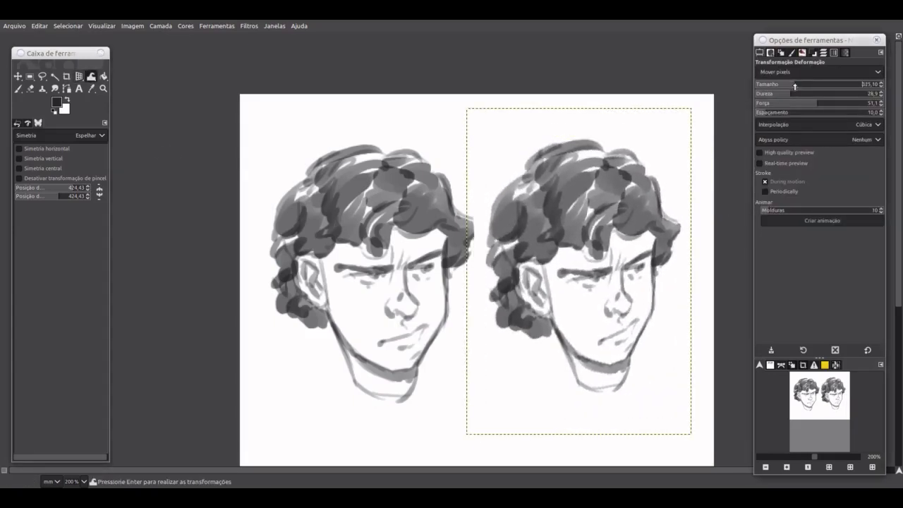
key("ctrl+l")
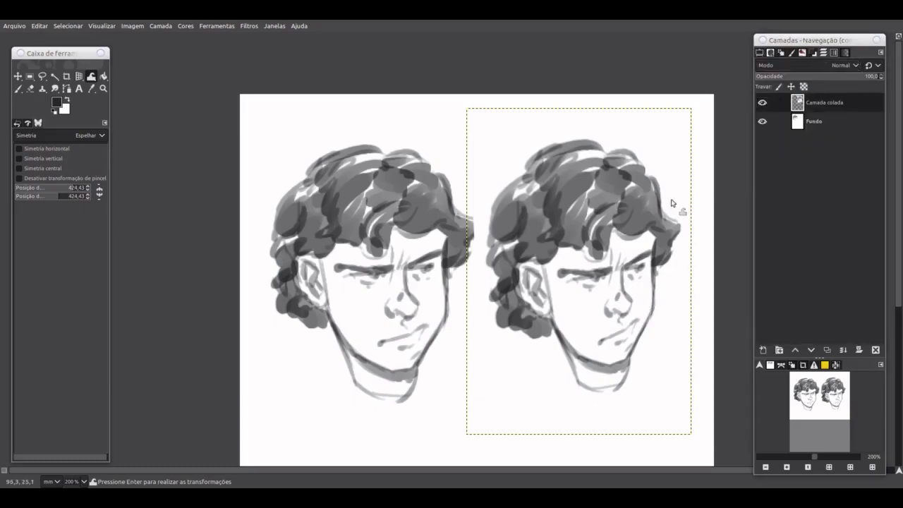
left_click(760, 53)
left_click(819, 72)
left_click(784, 75)
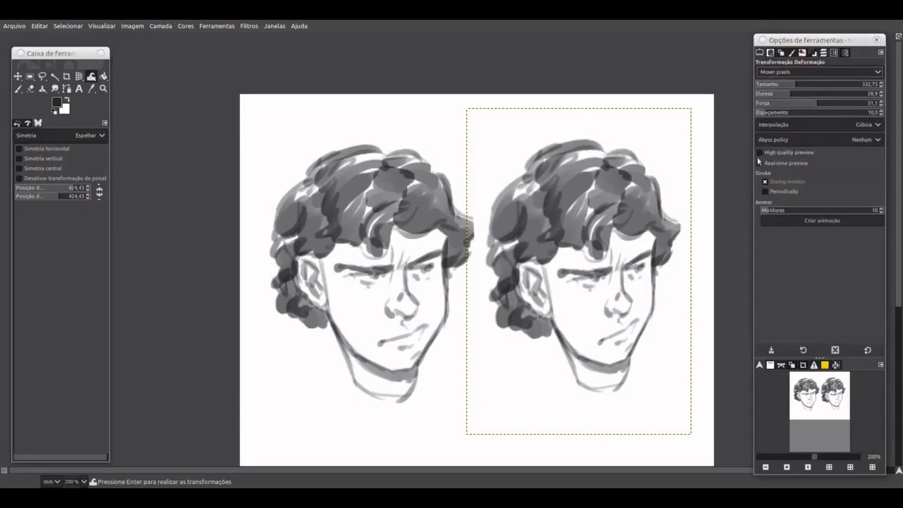
left_click(759, 164)
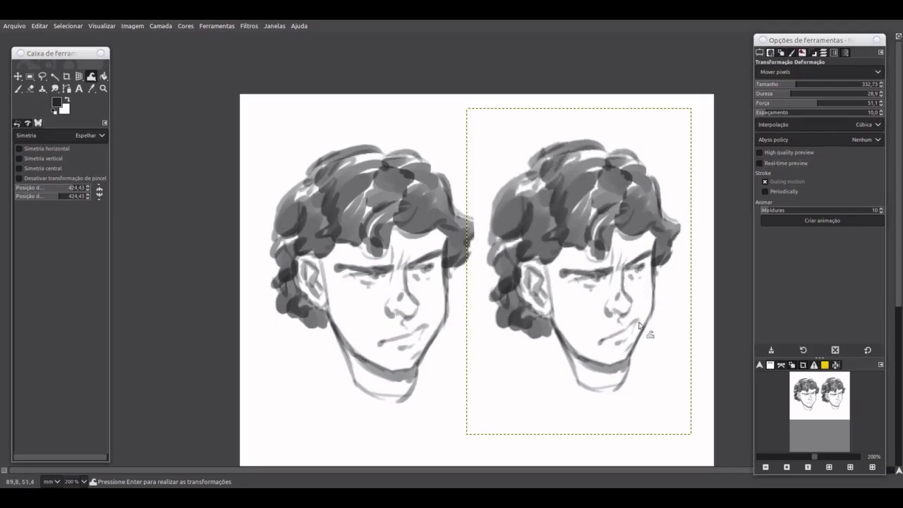
- Merge the copied head down into the background layer
left_click(824, 52)
left_click(160, 25)
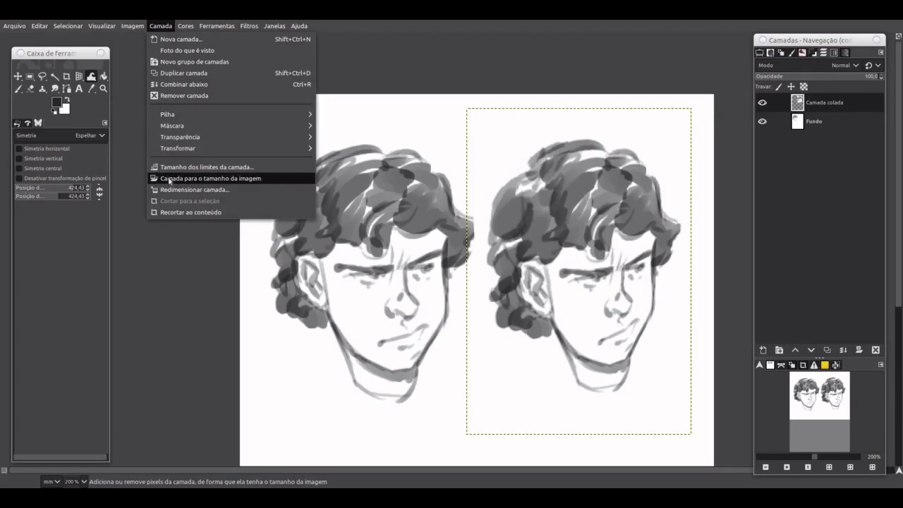
left_click(171, 85)
- Paint a question mark below the right head, then undo the stray marks
key("p")
mouse_move(500, 377)
left_mouse_down()
mouse_move(485, 385)
mouse_move(502, 404)
left_mouse_up()
left_click(511, 419)
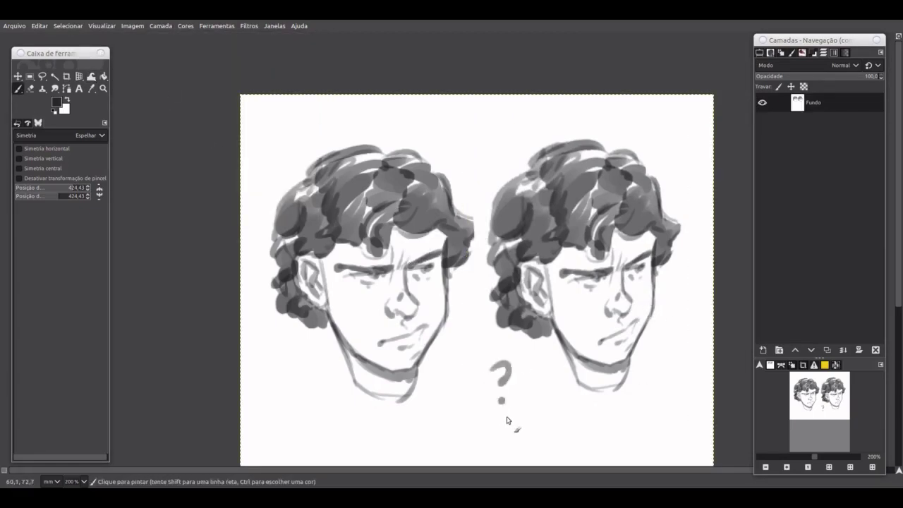
key("ctrl+z")
key("ctrl+z")
key("ctrl+z")
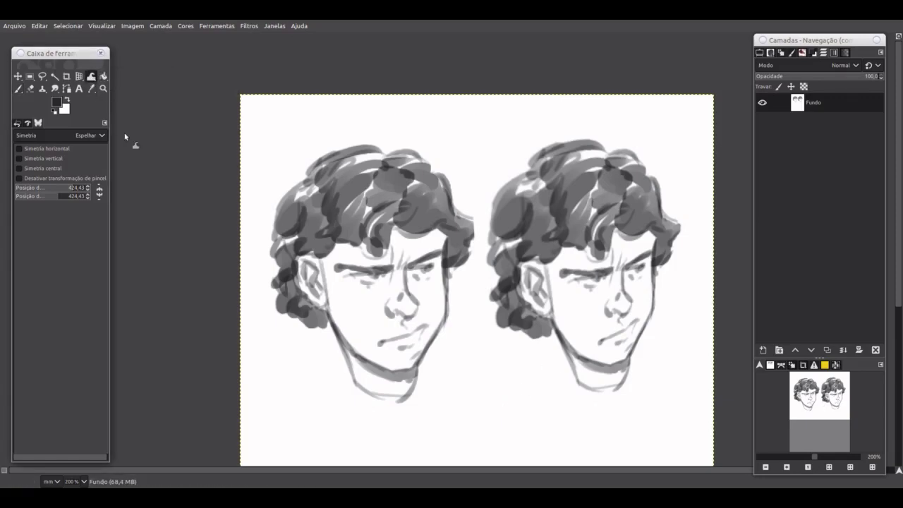
- Warp the right head's hair, ear and jaw-cheek line into a new shape
left_click_drag(668, 257, 626, 231)
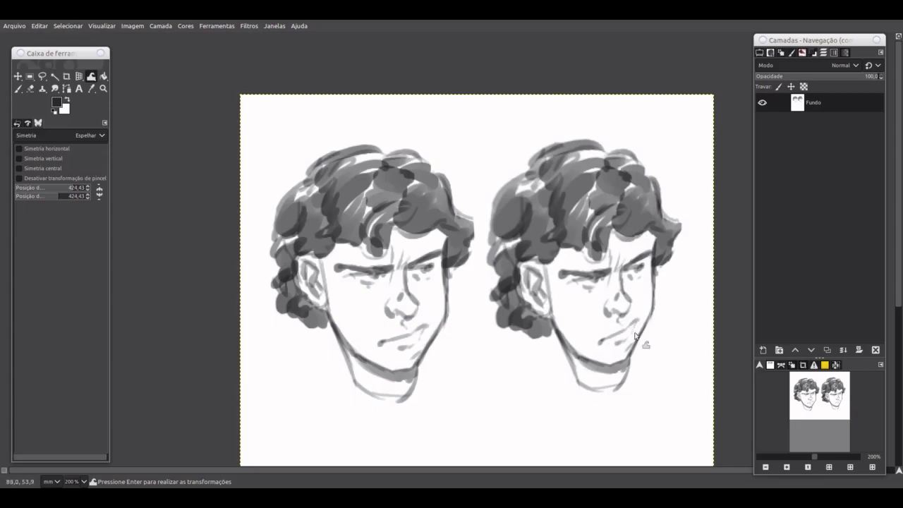
left_click(759, 52)
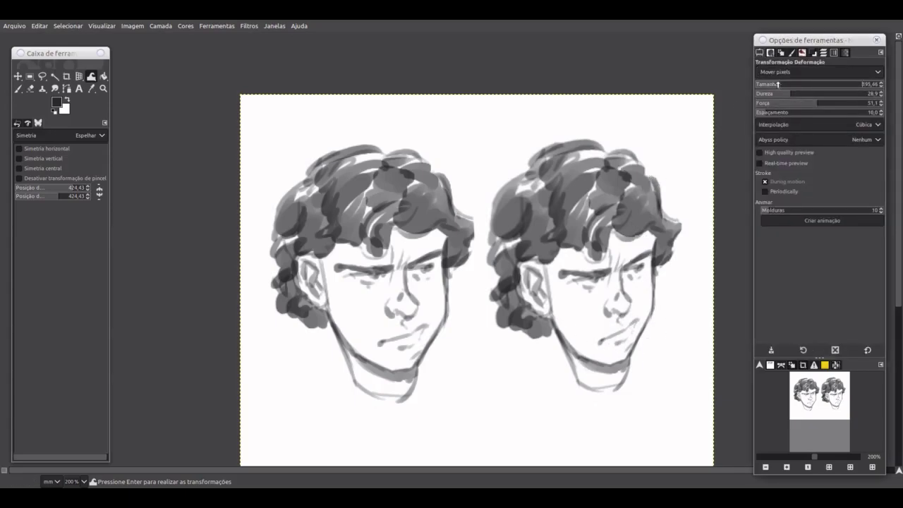
left_click_drag(554, 277, 554, 291)
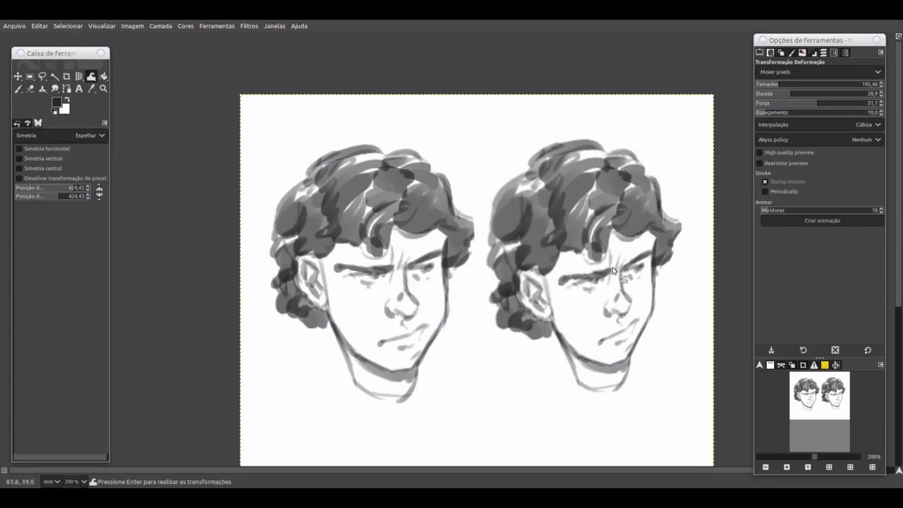
left_click_drag(615, 272, 640, 279)
mouse_move(636, 312)
left_mouse_down()
mouse_move(637, 344)
mouse_move(582, 348)
left_mouse_up()
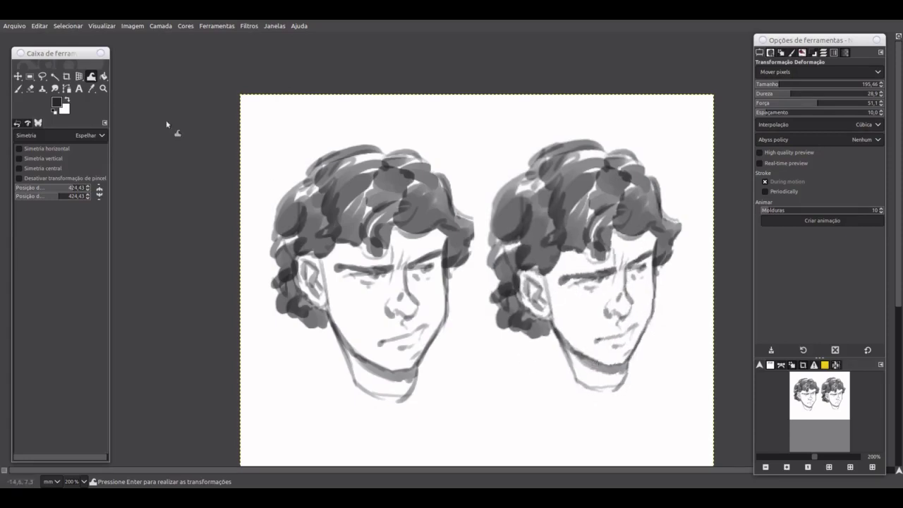
key("f")
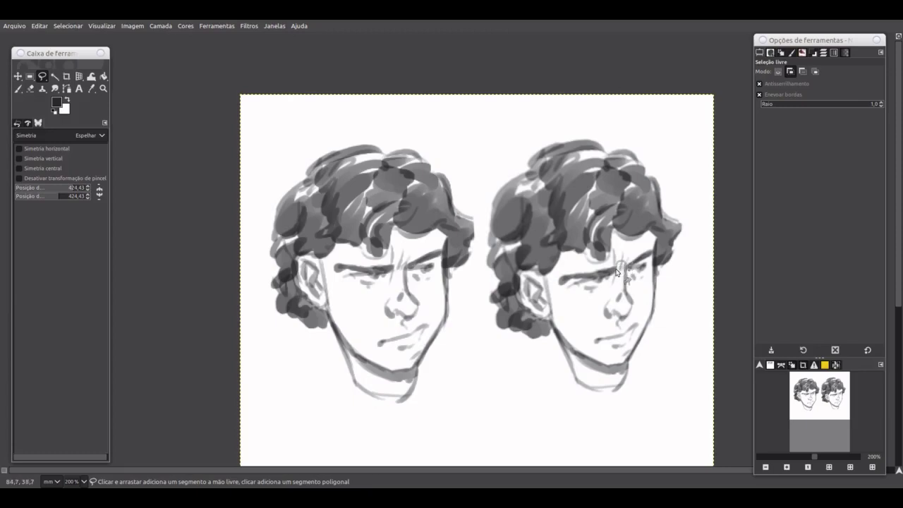
- Outline the right head's nose and cheek, delete the area, then undo the deletion
left_click_drag(616, 272, 619, 265)
key("Return")
key("Delete")
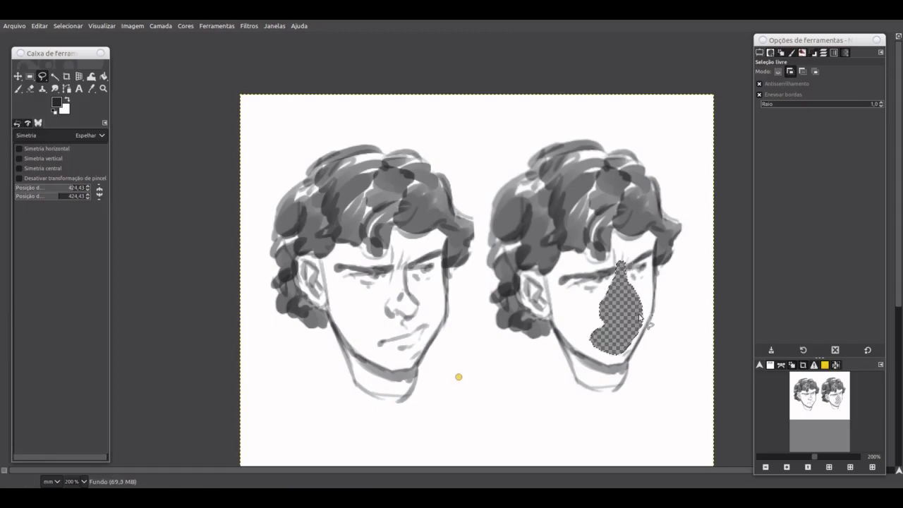
key("ctrl+z")
- Rotate the nose piece in 3D, turn it into its own layer and nudge it slightly
key("shift+w")
left_click_drag(648, 328, 661, 312)
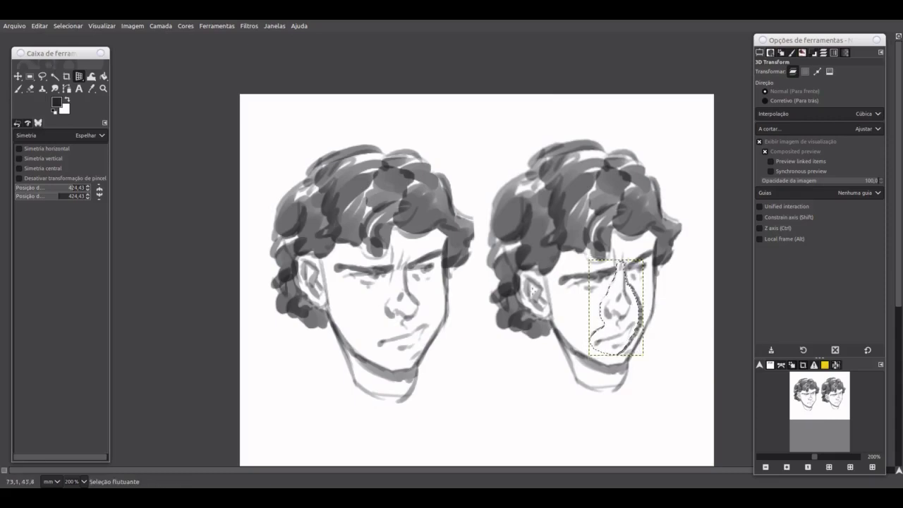
key("m")
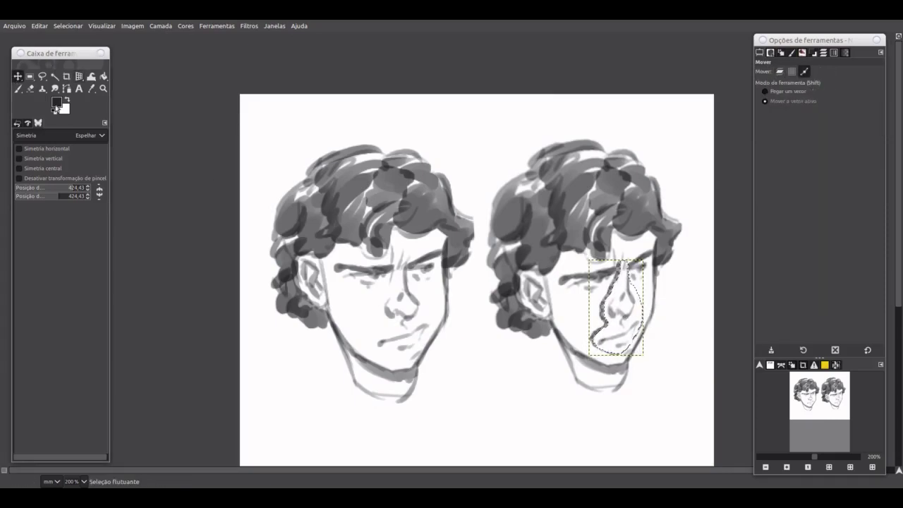
key("ctrl+l")
key("shift+ctrl+n")
left_click_drag(621, 298, 620, 301)
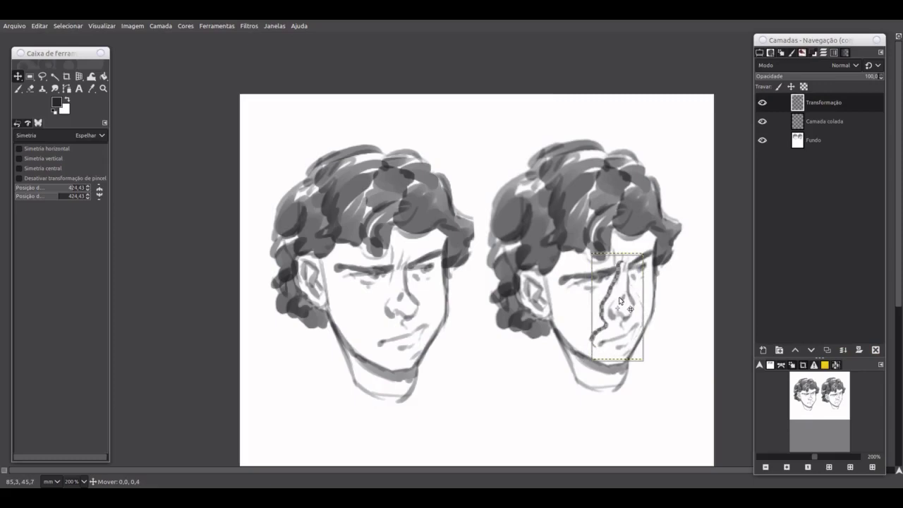
- Reshape the nose piece with Unified Transform, pulling its right side in and stretching the left
left_click(80, 78)
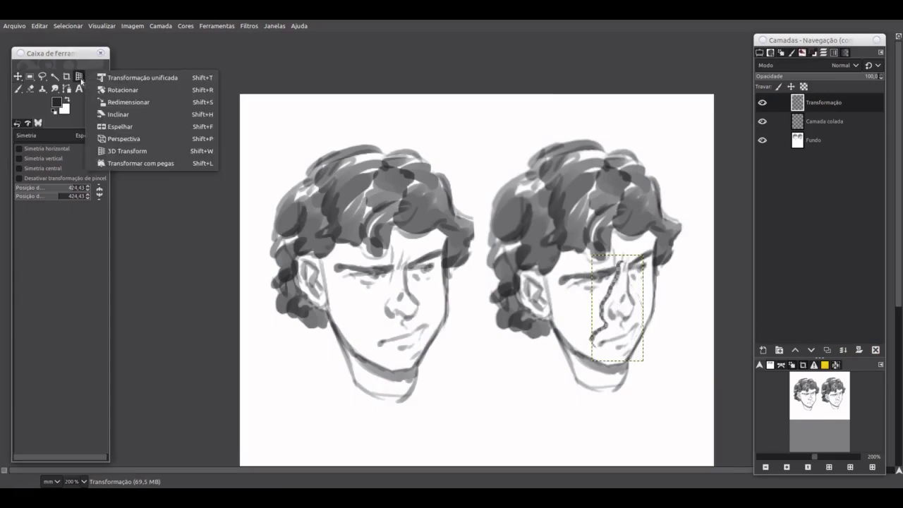
left_click(142, 78)
left_click(639, 353)
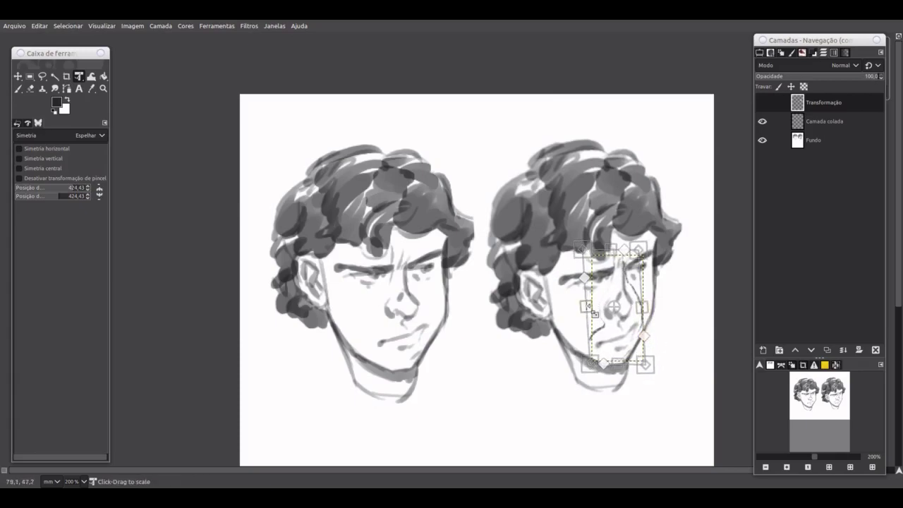
left_click_drag(647, 367, 587, 360)
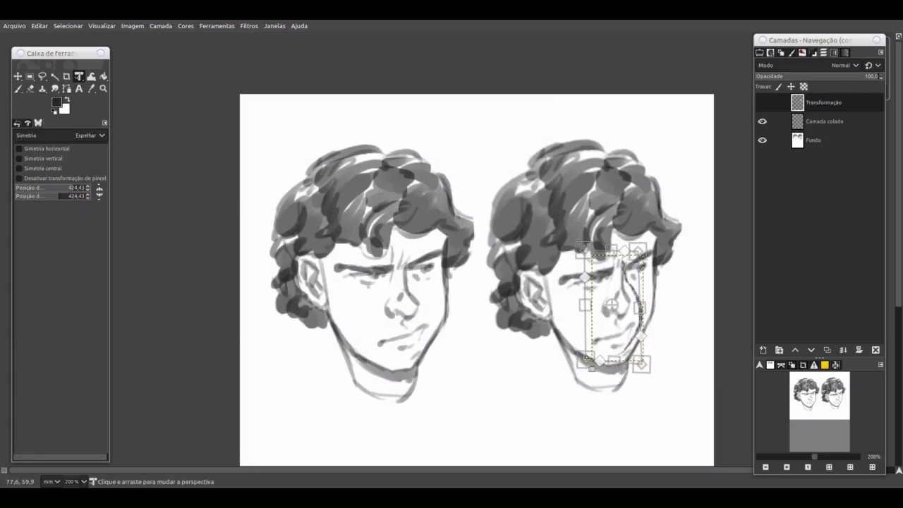
left_click_drag(651, 319, 654, 319)
left_click_drag(584, 249, 576, 251)
left_click(760, 53)
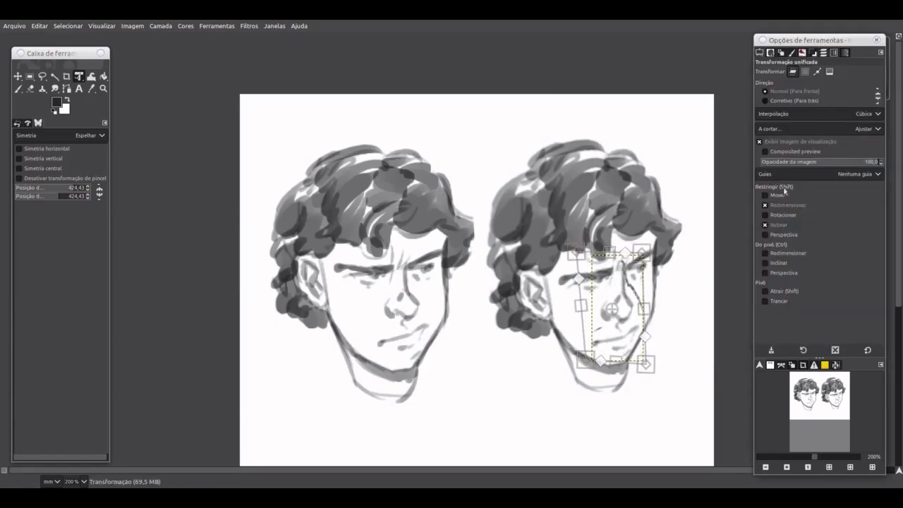
key("Return")
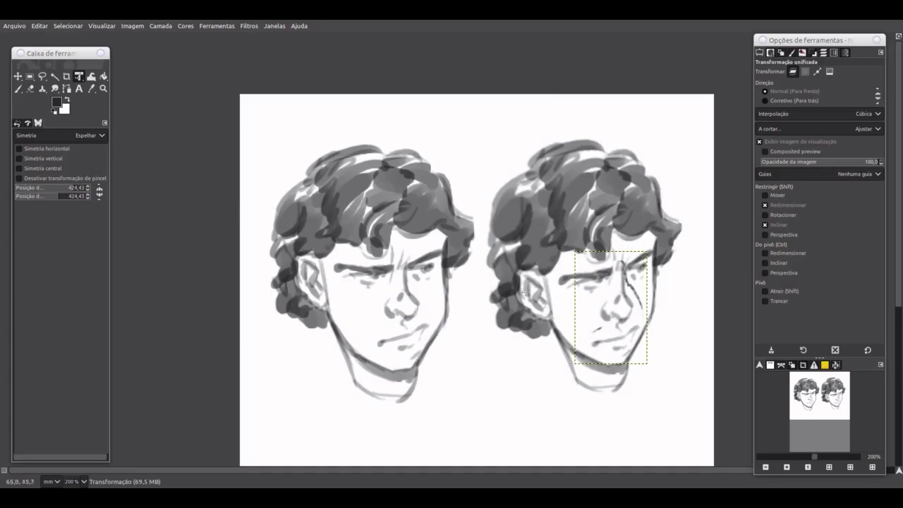
- Warp the nose piece, then skew its bottom-right corner with a perspective transform
key("shift+w")
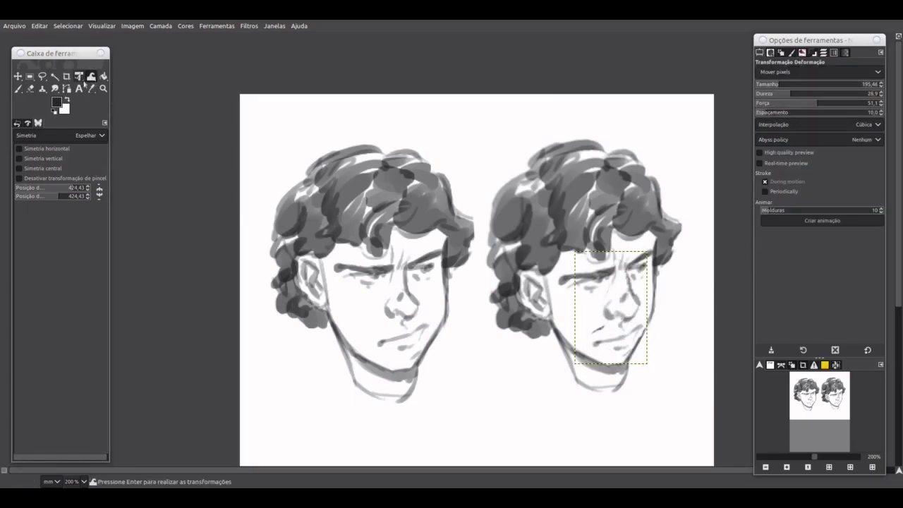
left_click(18, 77)
left_click(79, 76)
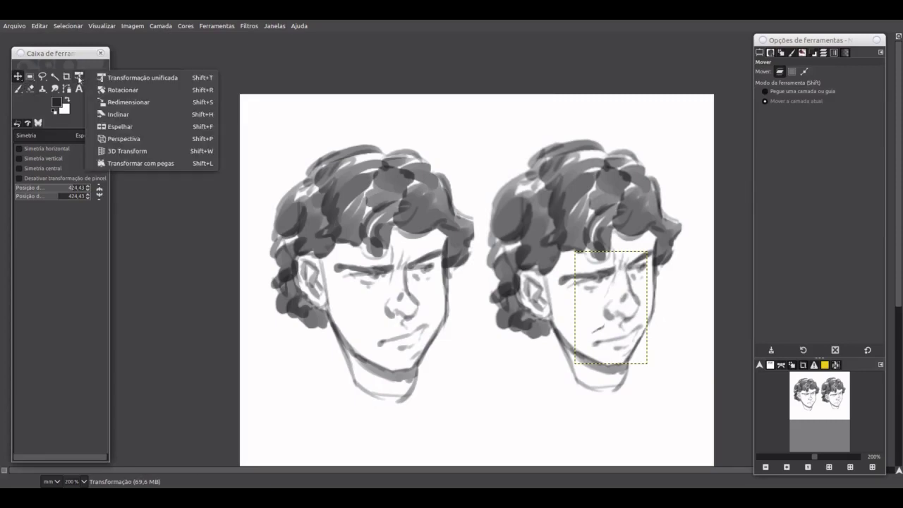
left_click(124, 139)
left_click(592, 356)
left_click_drag(647, 365, 645, 362)
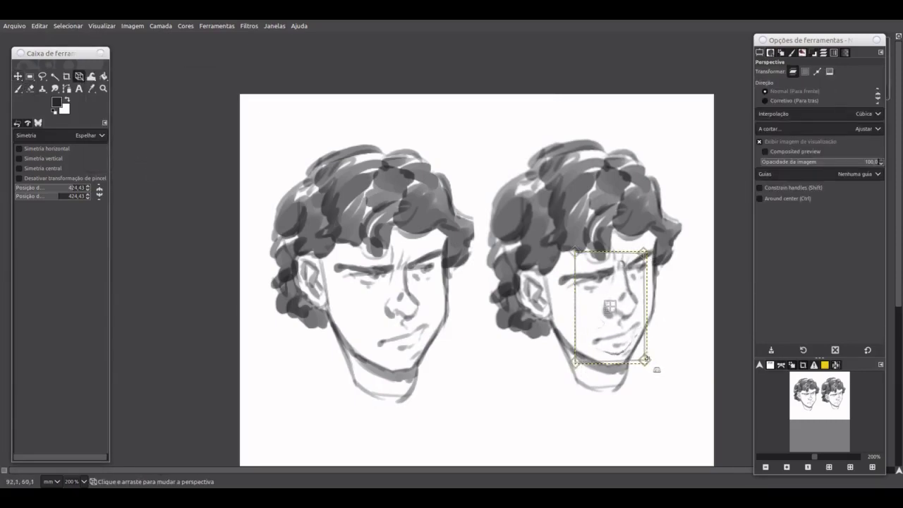
key("Return")
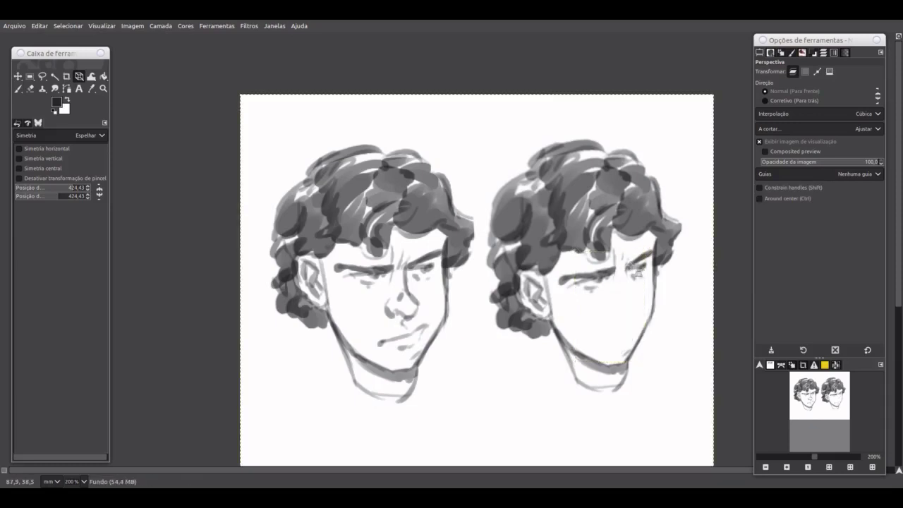
left_click(813, 55)
- Merge all layers, then copy the left head and paste it below the pair
key("ctrl+h")
key("ctrl+h")
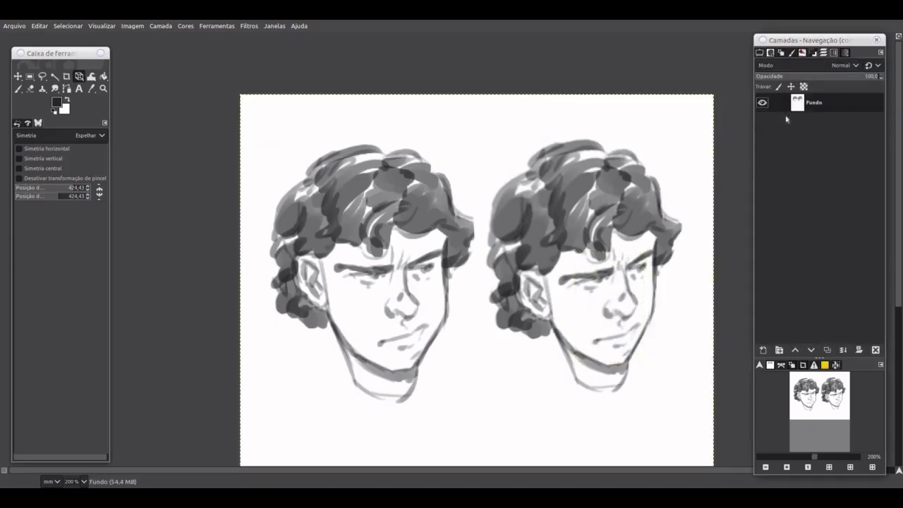
scroll(466, 233, "down", 5)
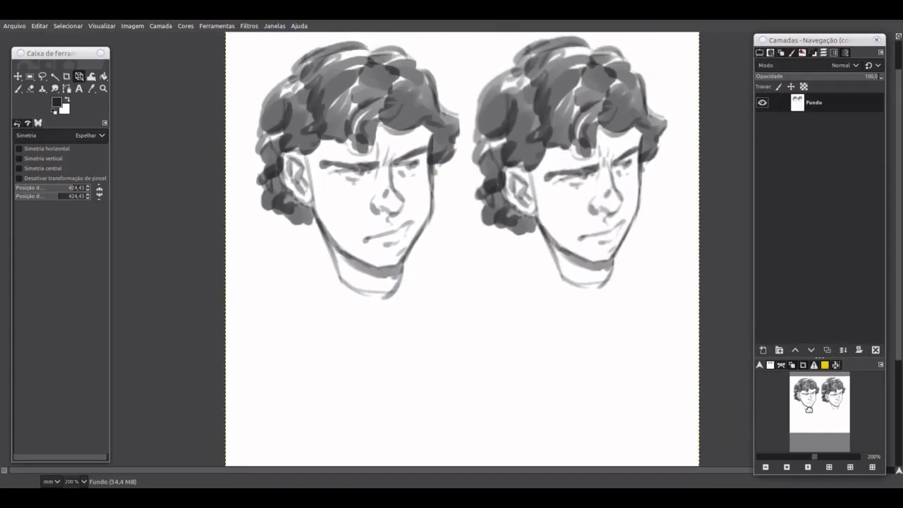
scroll(465, 230, "up", 2)
key("r")
left_click_drag(245, 66, 468, 337)
key("ctrl+c")
key("ctrl+v")
key("m")
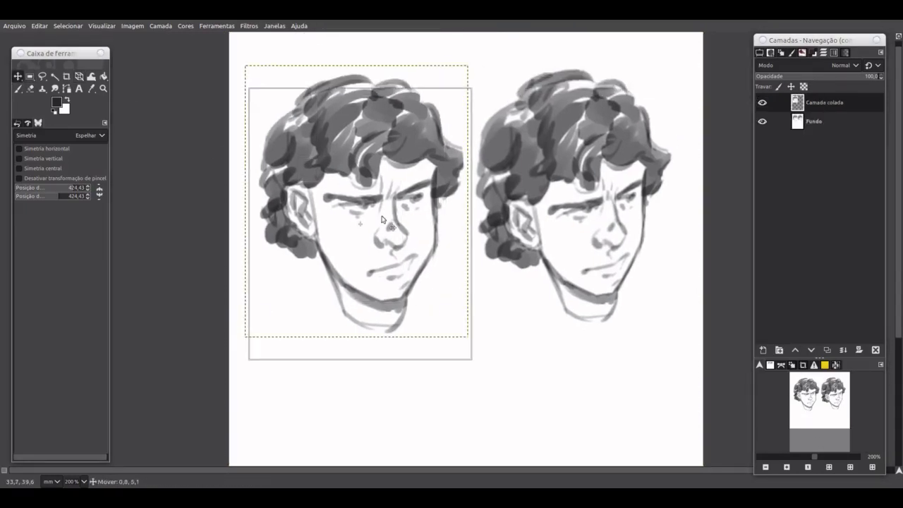
scroll(465, 283, "down", 7)
mouse_move(418, 176)
left_mouse_down()
mouse_move(407, 302)
mouse_move(415, 313)
left_mouse_up()
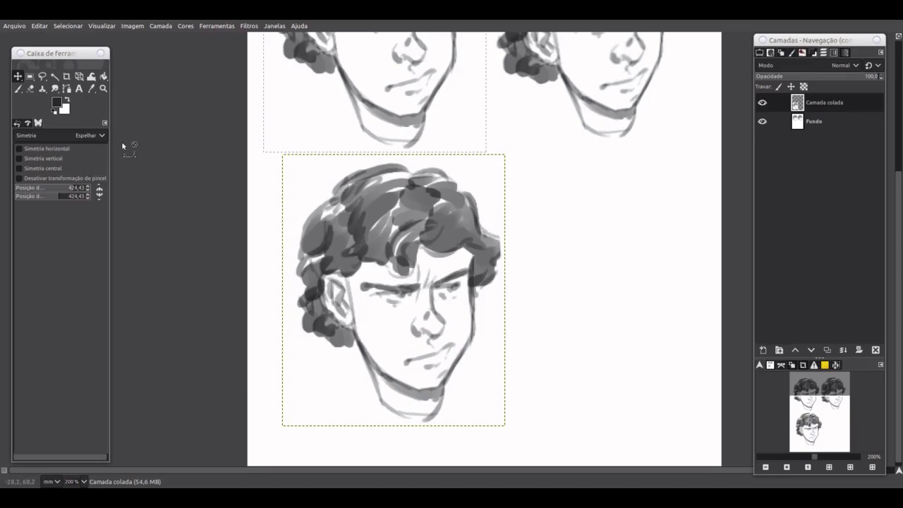
- Pin four Handle Transform points on the corners of the pasted head
left_click(79, 77)
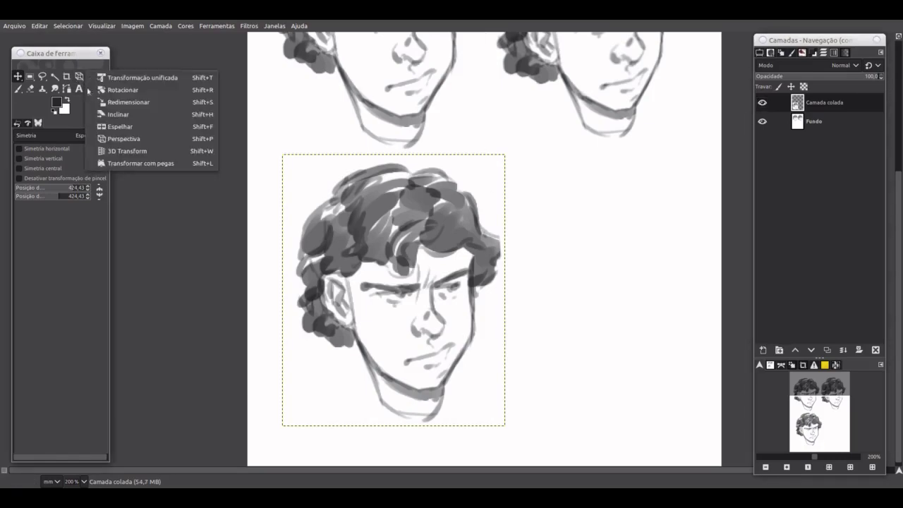
left_click(176, 163)
left_click(296, 167)
left_click(496, 176)
left_click(477, 411)
left_click(299, 416)
- Drag the handle points to tilt the pasted head in perspective and apply it
left_click_drag(297, 168, 288, 158)
left_click_drag(496, 177, 496, 181)
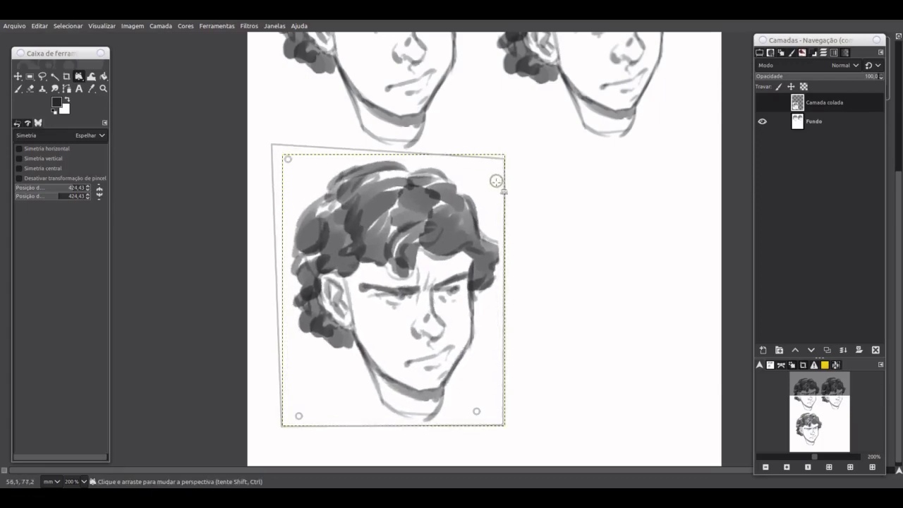
left_click_drag(476, 411, 468, 401)
mouse_move(496, 180)
left_mouse_down()
mouse_move(484, 186)
mouse_move(498, 187)
left_mouse_up()
scroll(494, 212, "up", 4)
scroll(494, 247, "down", 2)
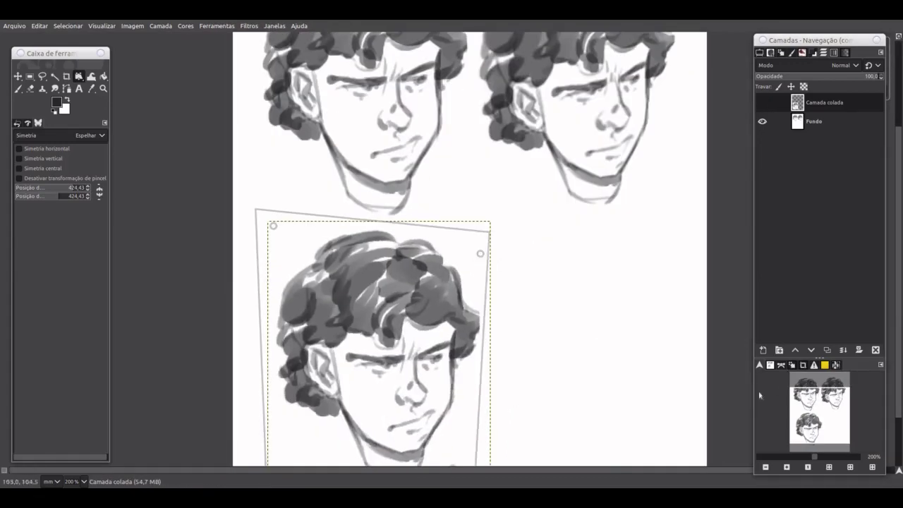
left_click(809, 423)
left_click_drag(493, 238, 488, 235)
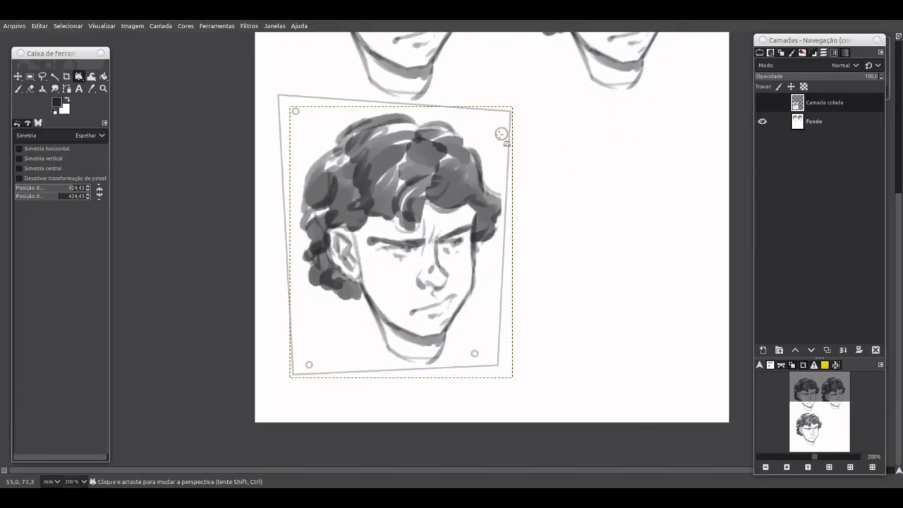
key("Return")
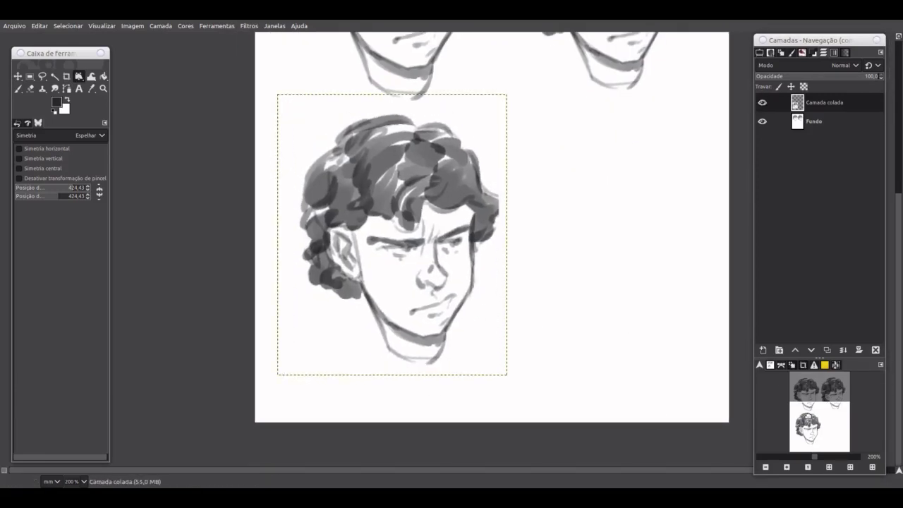
- Turn the pasted head sideways with 3D Transform and apply the rotation
scroll(476, 317, "up", 3)
scroll(510, 283, "down", 3)
left_click(78, 77)
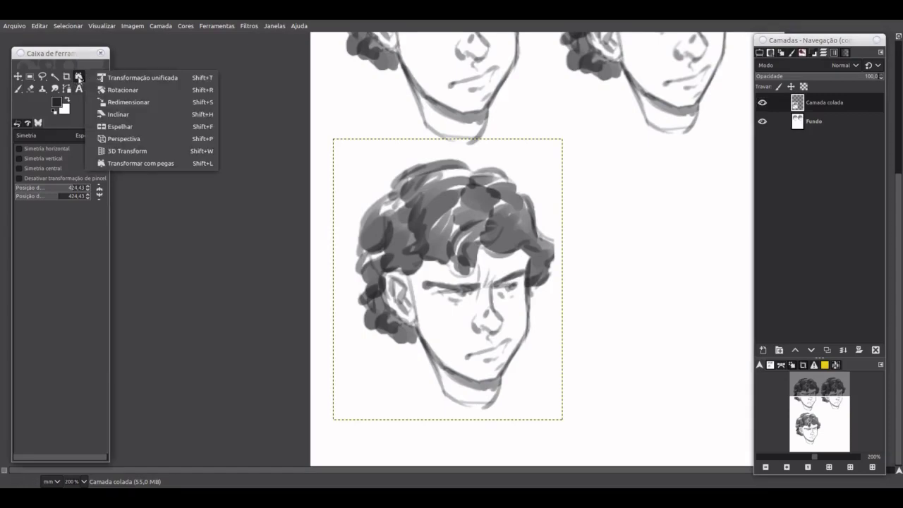
left_click(120, 151)
mouse_move(528, 365)
left_mouse_down()
mouse_move(606, 374)
mouse_move(361, 131)
mouse_move(373, 125)
mouse_move(337, 193)
left_mouse_up()
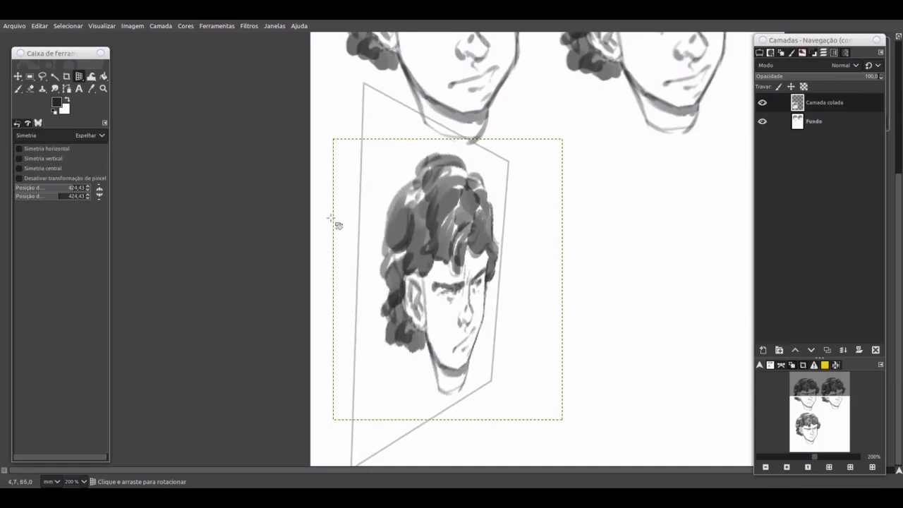
key("Return")
- Warp the lower head's curly hair outward and reshape its features
double_click(91, 75)
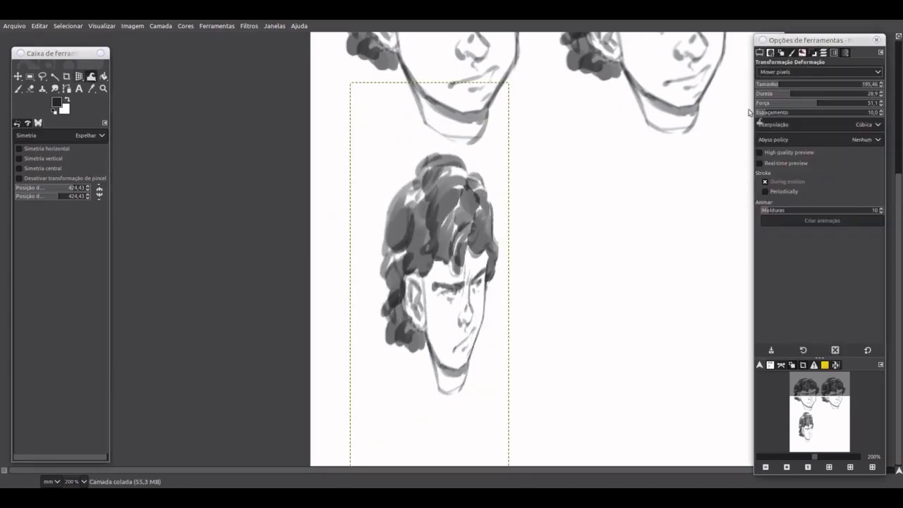
left_click_drag(476, 336, 502, 240)
mouse_move(459, 183)
left_mouse_down()
mouse_move(395, 226)
mouse_move(403, 327)
mouse_move(427, 384)
left_mouse_up()
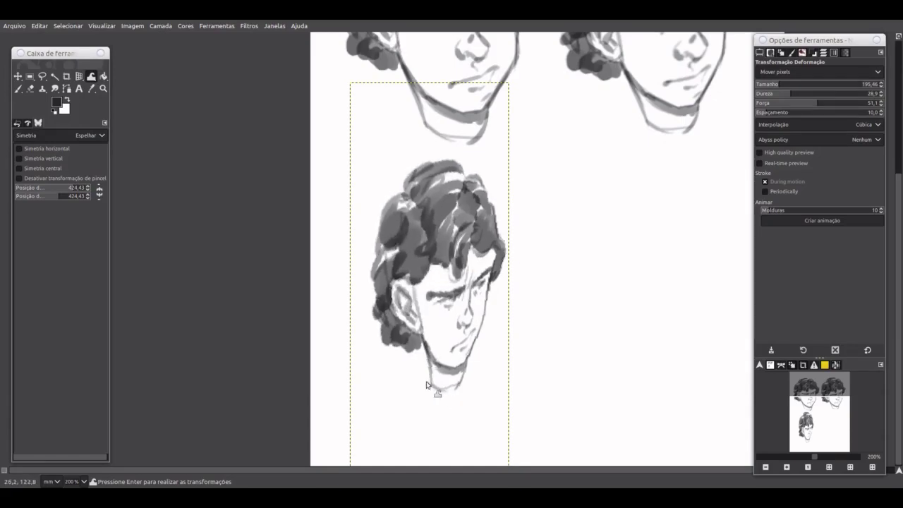
key("Return")
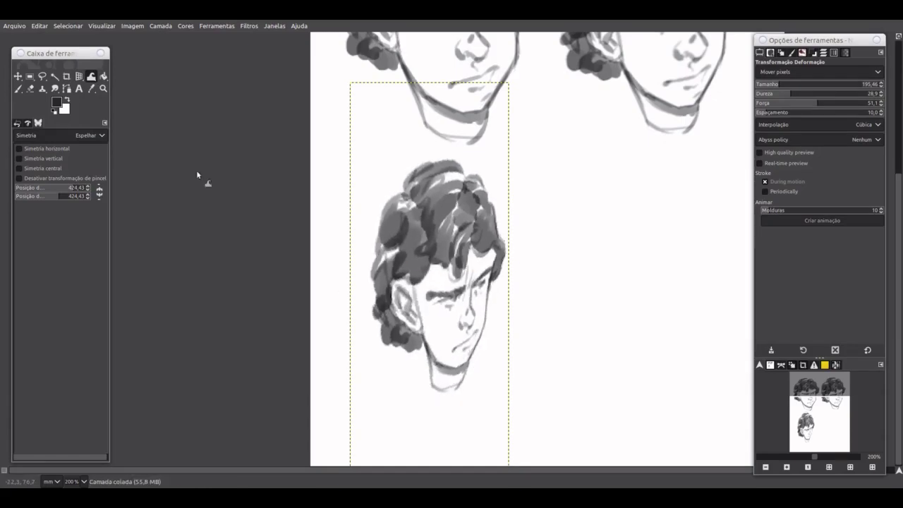
- Outline the lower head's nose with a freehand selection
key("f")
left_click(469, 286)
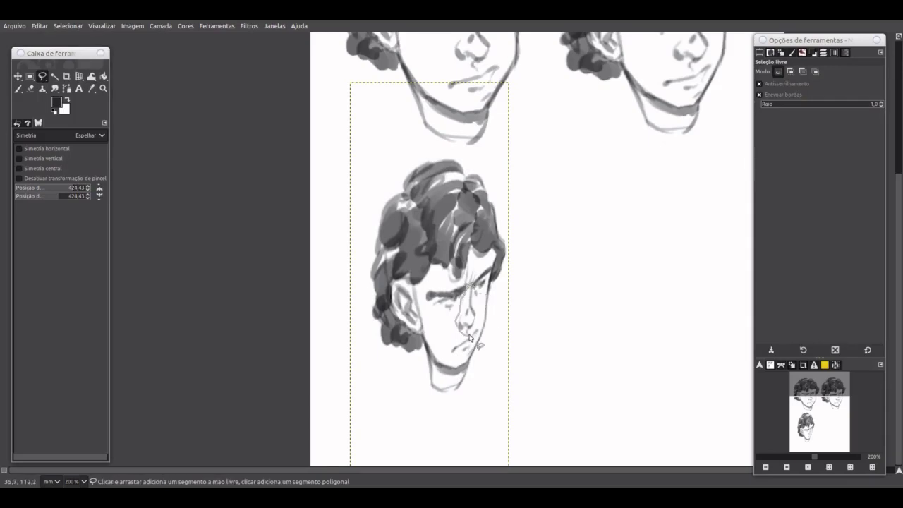
left_click_drag(469, 339, 455, 331)
key("Return")
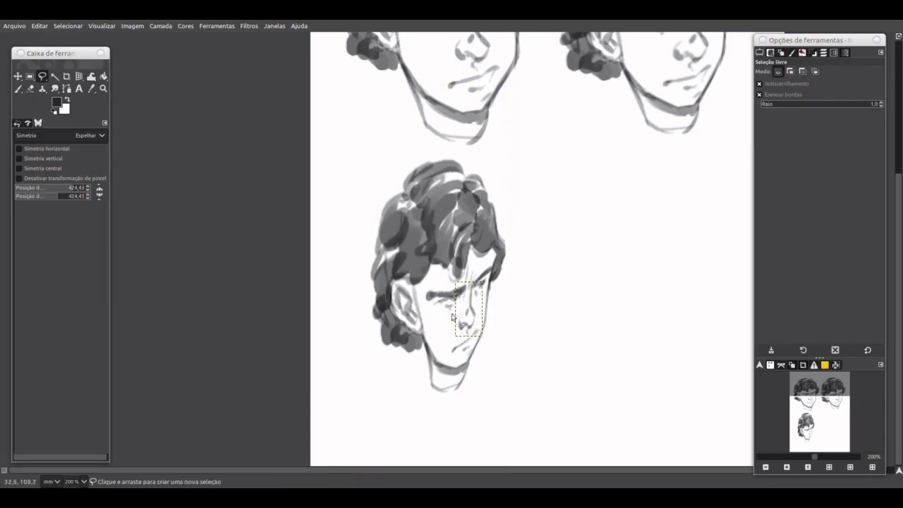
- Cycle through the warp, scale and clone tools for the nose selection
key("shift+w")
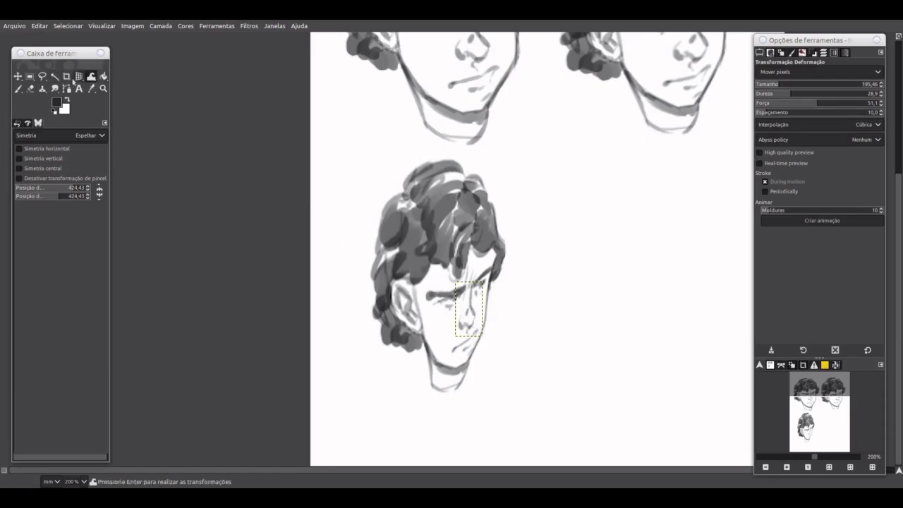
left_click(71, 85)
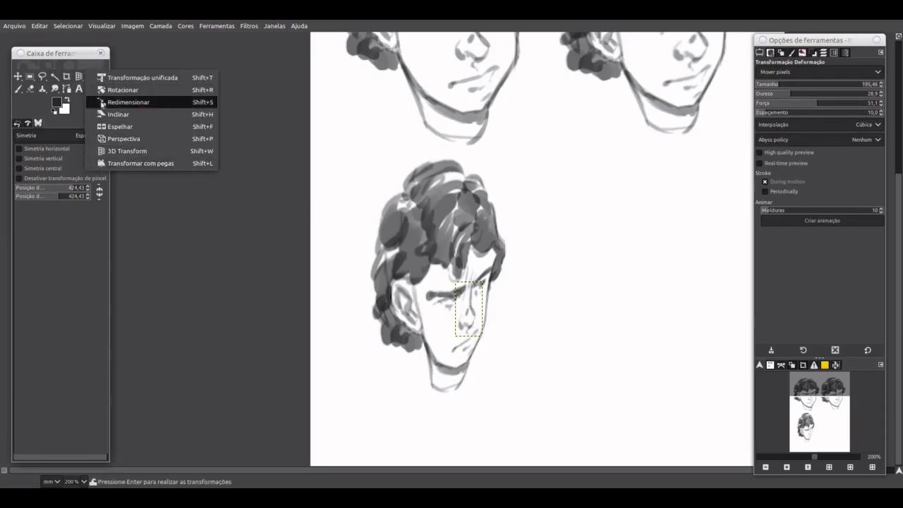
left_click(102, 102)
left_click(42, 89)
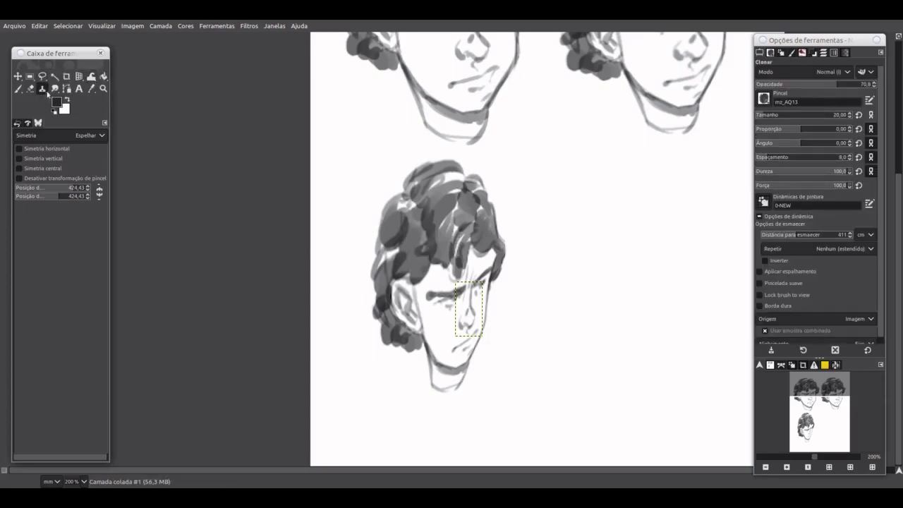
left_click(55, 77)
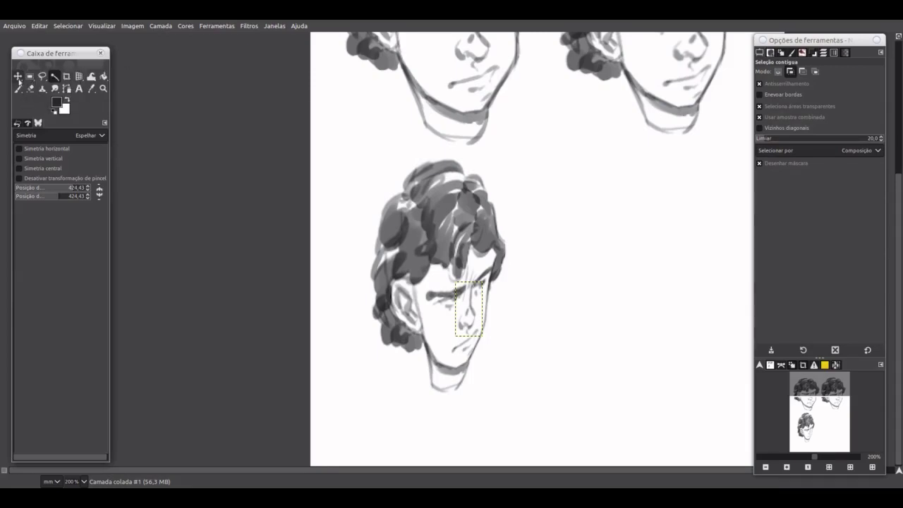
- Cage-transform the lower head's nose outward, then apply a small cage deformation to the mouth
left_click(101, 78)
right_click(92, 78)
left_click(148, 89)
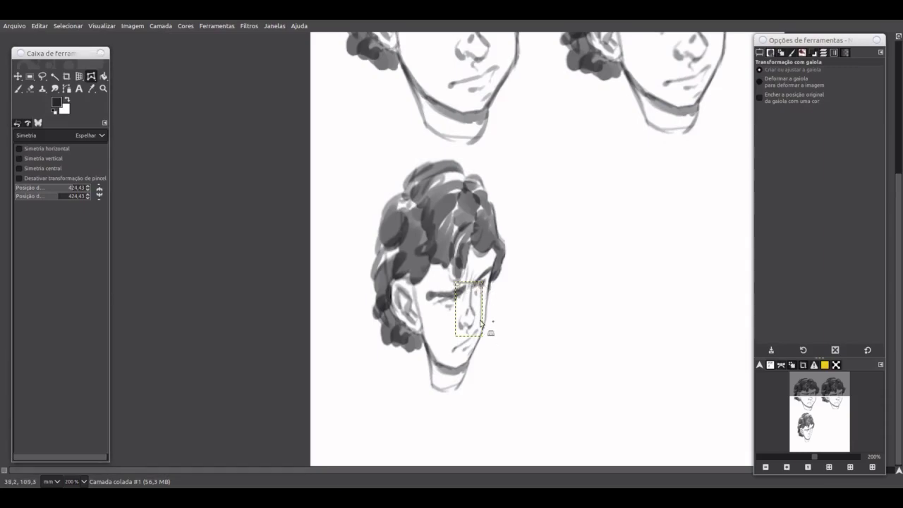
left_click(457, 335)
left_click_drag(480, 311, 492, 316)
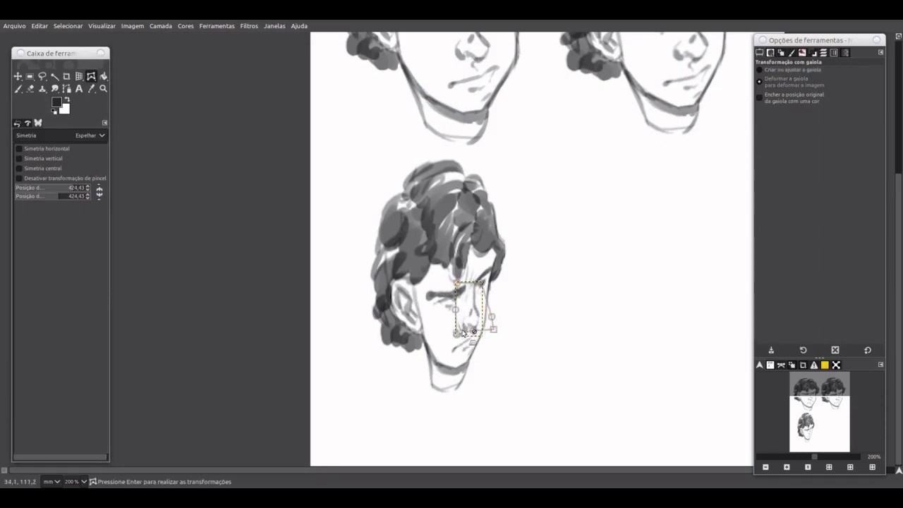
mouse_move(455, 324)
left_mouse_down()
mouse_move(443, 328)
mouse_move(502, 329)
left_mouse_up()
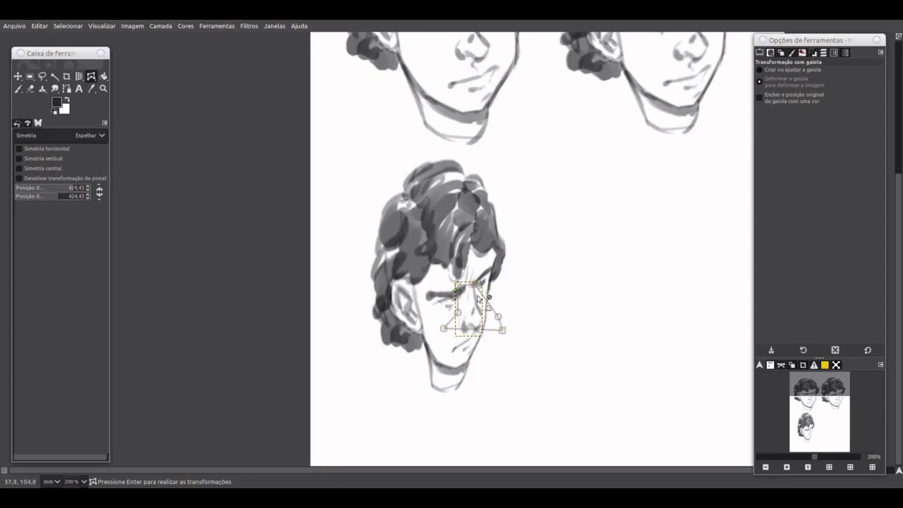
key("Return")
key("ctrl+l")
key("Page_Down")
left_click(474, 356)
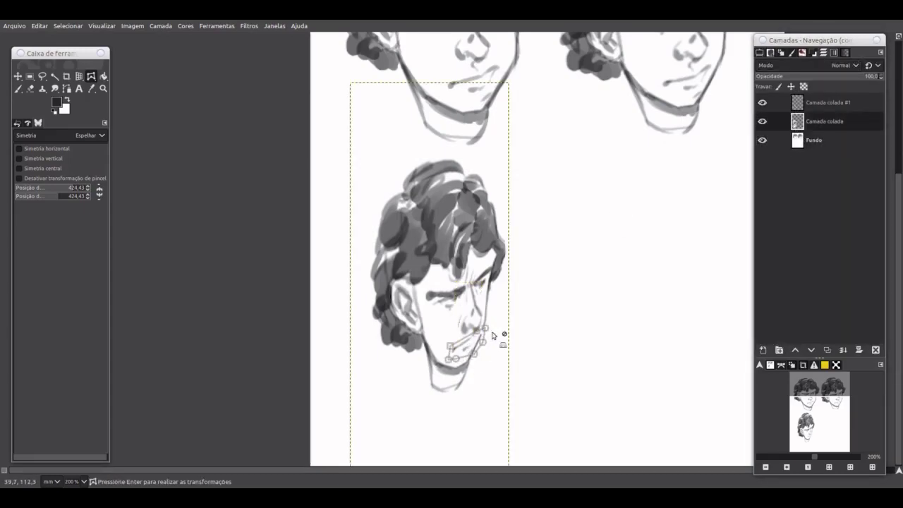
key("Return")
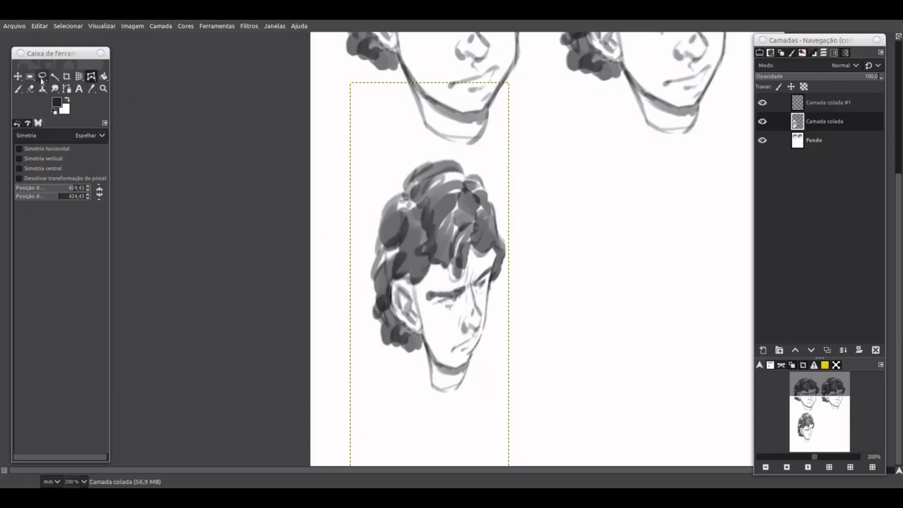
- Warp the lower head's eyebrow area, then merge the pasted layers into the background
double_click(91, 76)
left_click(819, 72)
left_click(783, 85)
left_click_drag(446, 300, 434, 303)
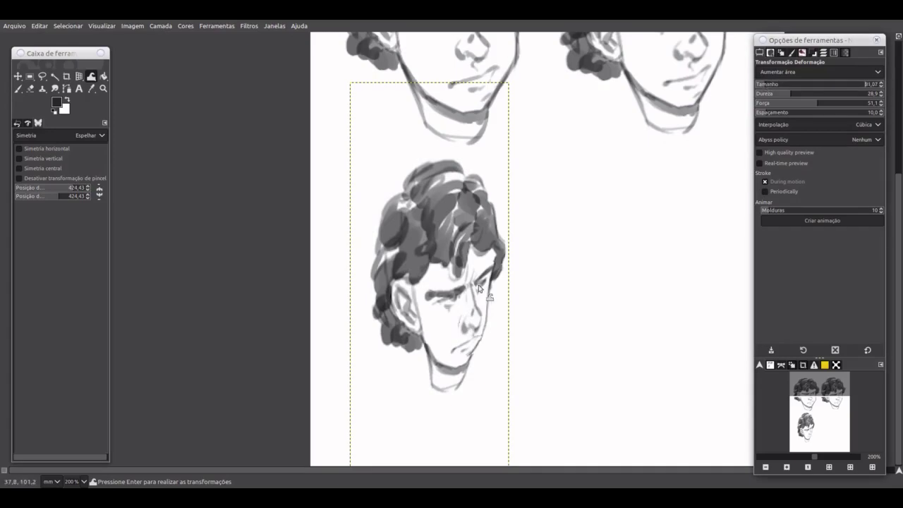
left_click(761, 84)
key("ctrl+l")
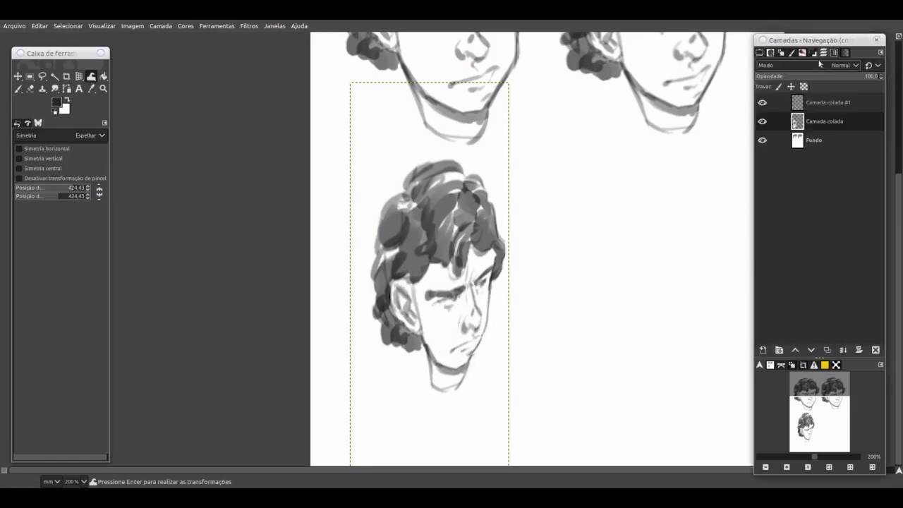
key("ctrl+m")
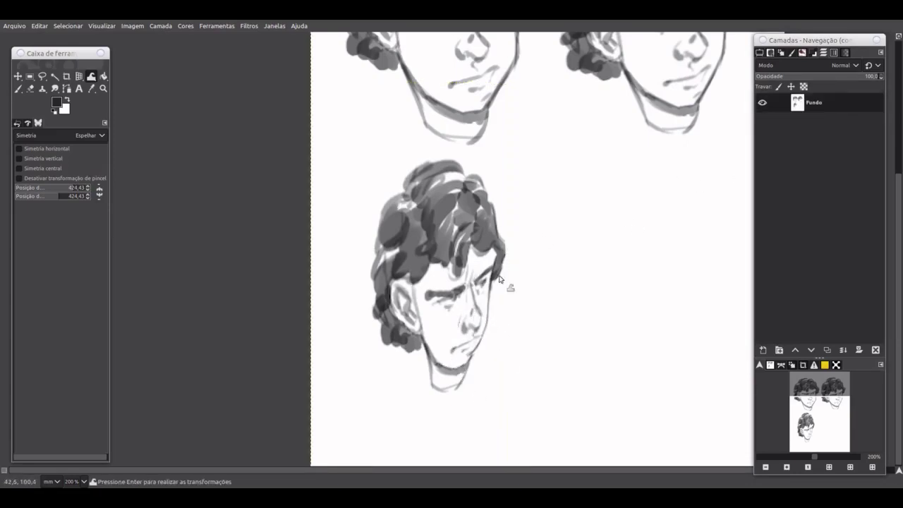
- Zoom out and slash diagonal paintbrush strokes across the lower curly-haired head
left_click(765, 468)
key("p")
left_click_drag(529, 270, 446, 349)
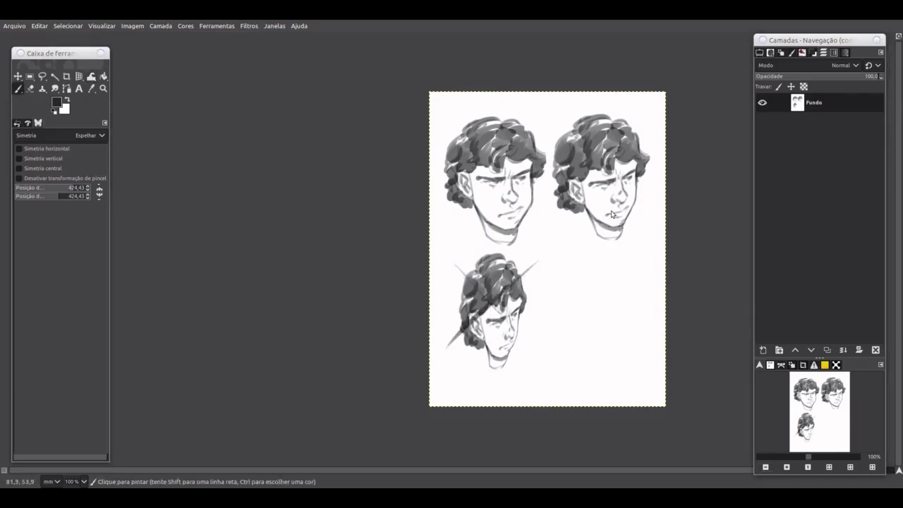
key("2")
- Paint a profile head beside it with a dark beard and hair over the top and back
left_click_drag(502, 198, 470, 243)
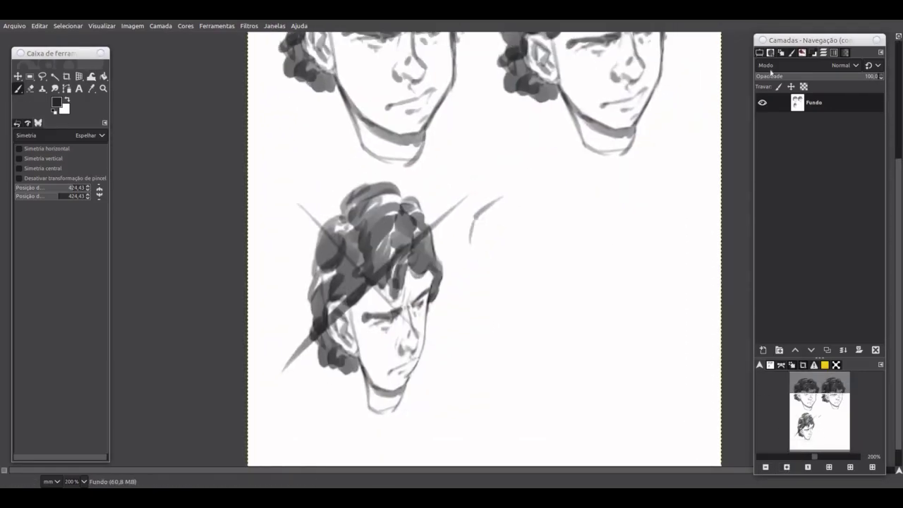
left_click(771, 52)
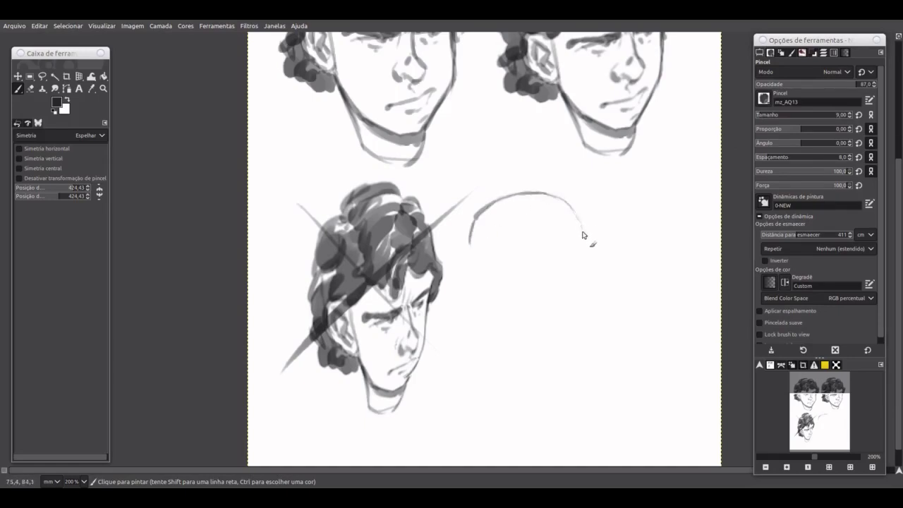
left_click_drag(472, 236, 480, 317)
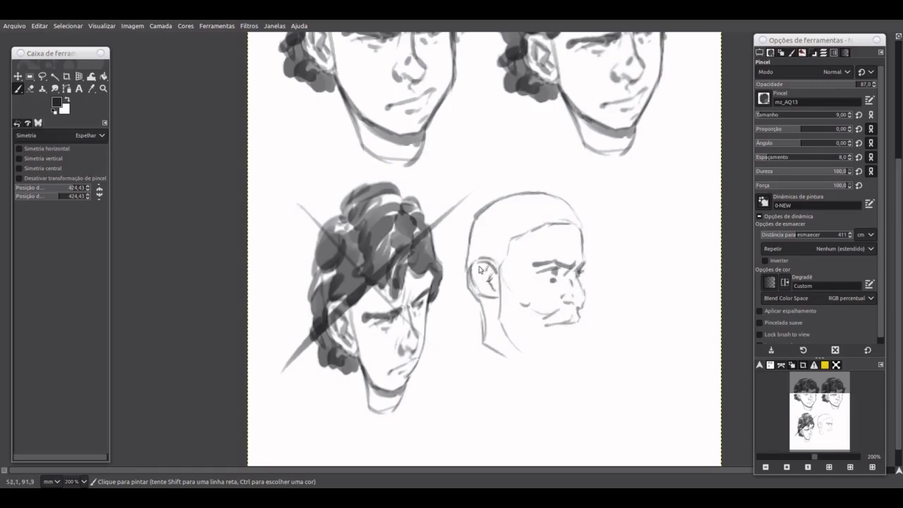
mouse_move(508, 293)
left_mouse_down()
mouse_move(536, 339)
mouse_move(562, 319)
mouse_move(543, 361)
mouse_move(571, 358)
mouse_move(533, 375)
left_mouse_up()
mouse_move(479, 297)
left_mouse_down()
mouse_move(475, 233)
mouse_move(505, 256)
left_mouse_up()
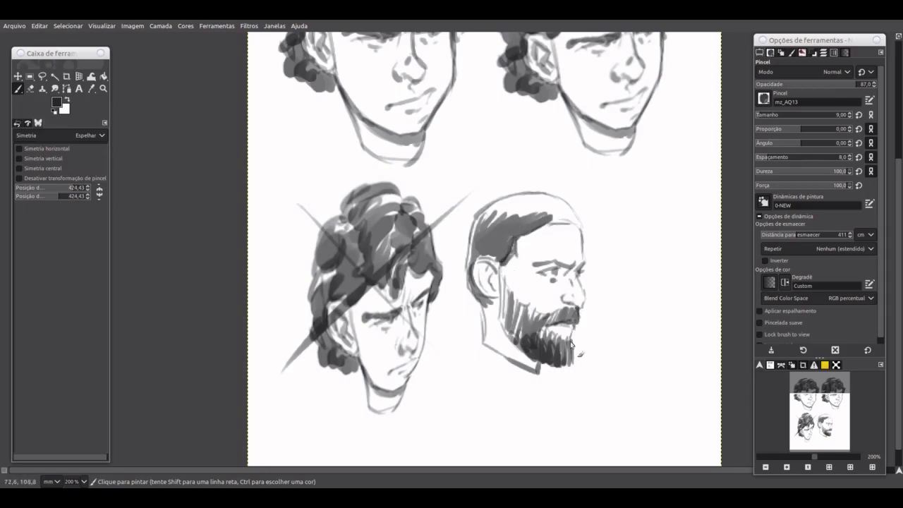
mouse_move(497, 220)
left_mouse_down()
mouse_move(546, 215)
mouse_move(501, 233)
mouse_move(494, 212)
mouse_move(520, 238)
left_mouse_up()
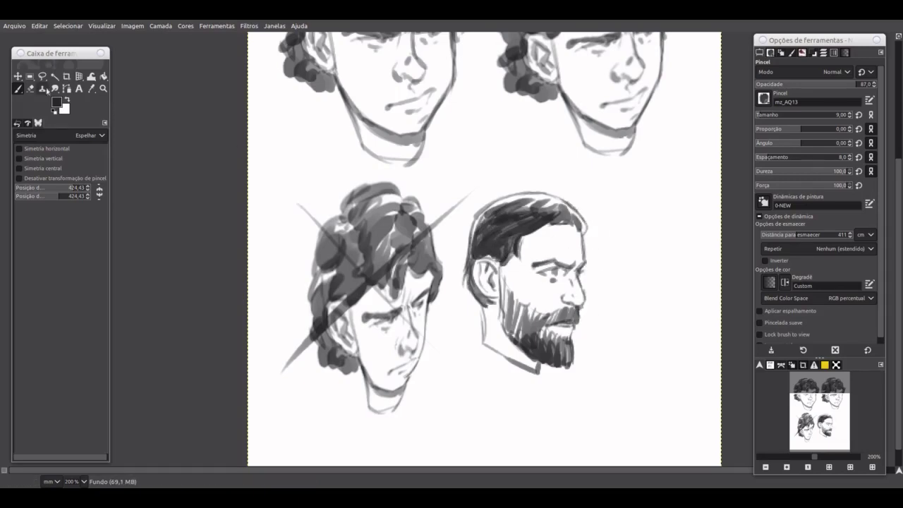
- Select the bearded profile head, paste it as a new layer and move it to the right
key("r")
left_click_drag(462, 185, 595, 385)
left_click_drag(473, 206, 473, 201)
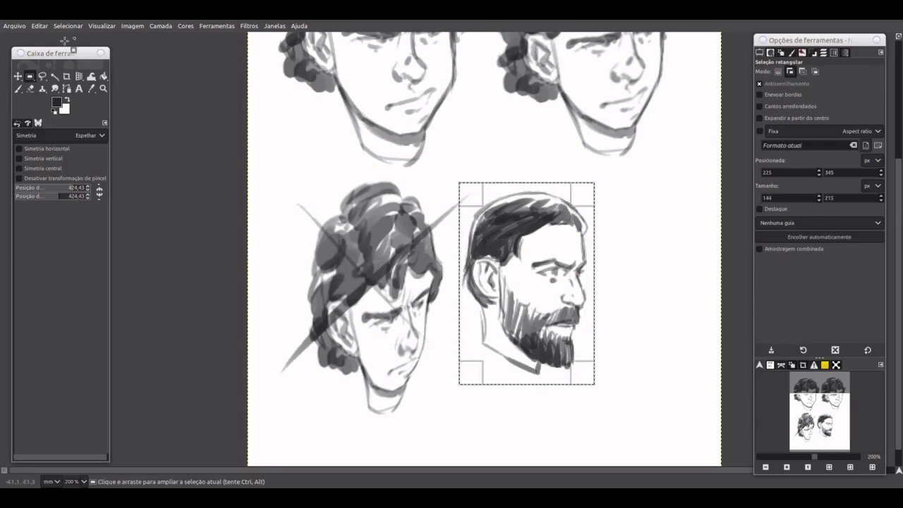
left_click(40, 25)
left_click(226, 160)
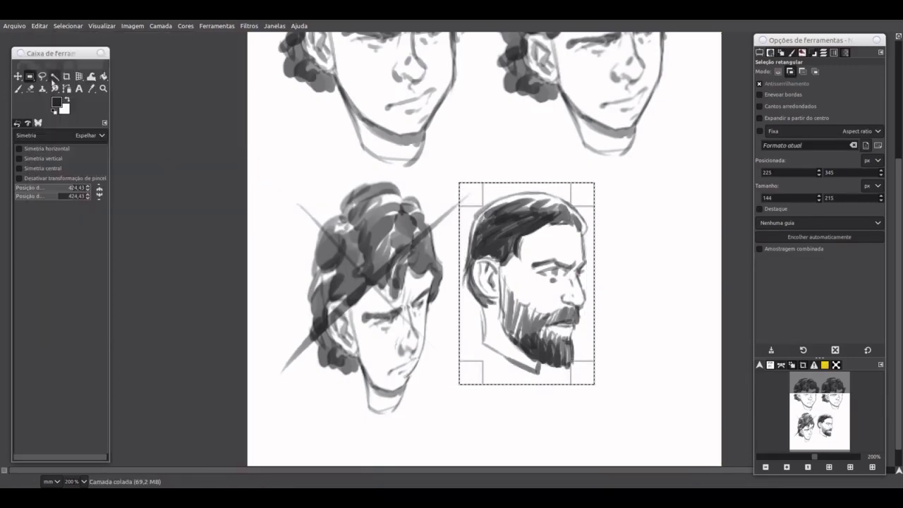
key("m")
left_click_drag(525, 283, 651, 286)
- Rotate the copied head at a new angle with 3D Transform
key("shift+w")
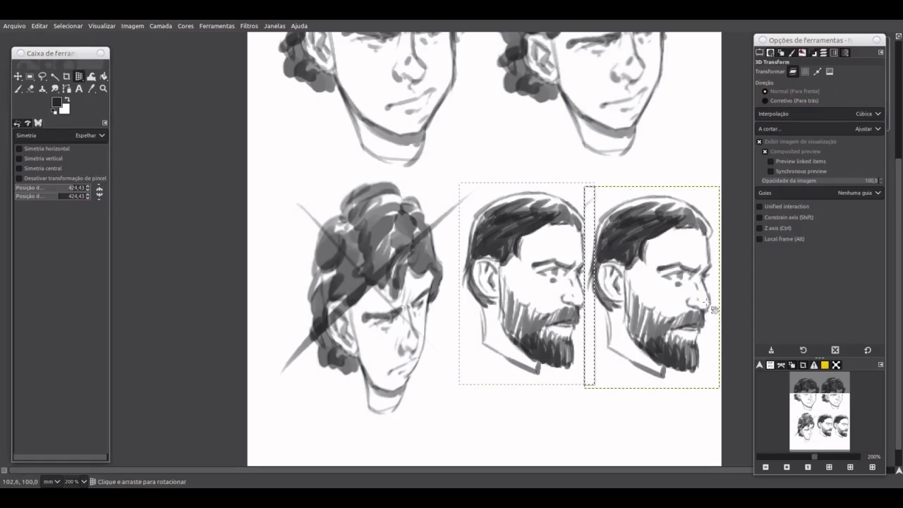
left_click(67, 26)
left_click(71, 55)
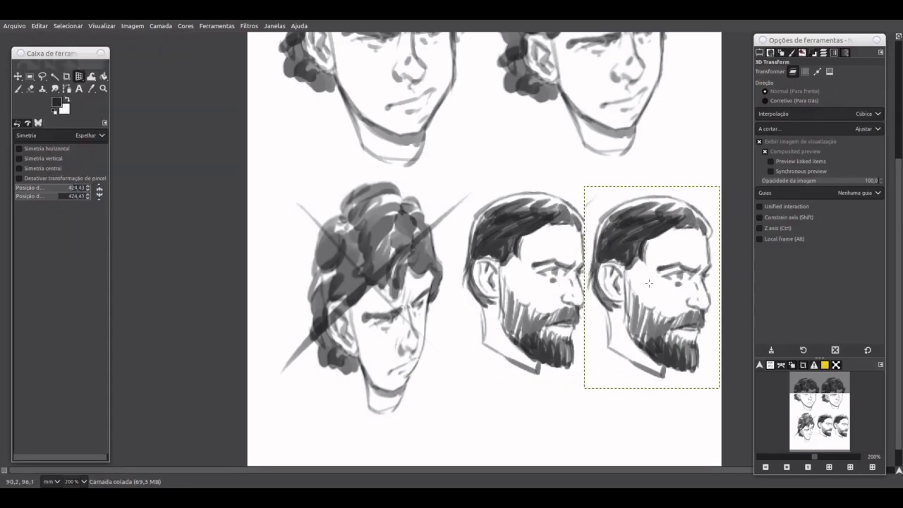
left_click(79, 77)
left_click(127, 151)
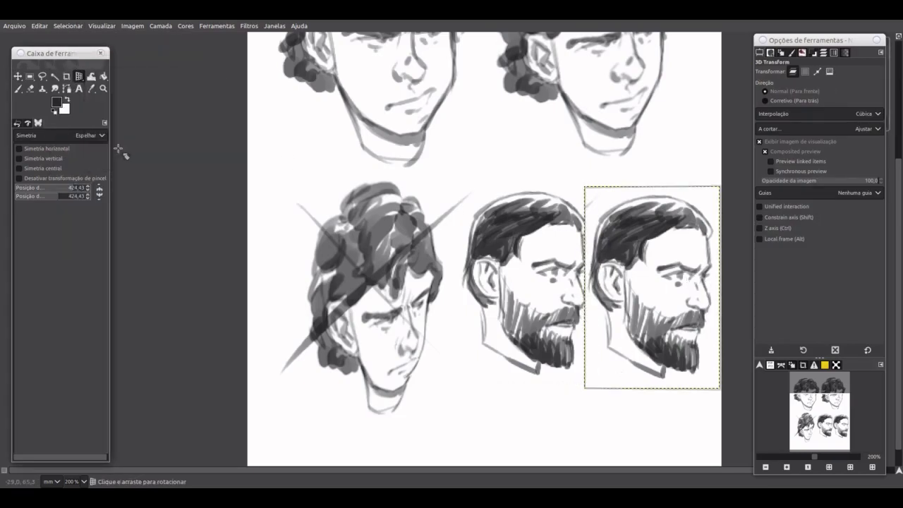
left_click_drag(720, 325, 704, 325)
left_click_drag(590, 174, 592, 172)
- Adjust the 3D Transform options, tilt the copy to its final angle, apply, and anchor the layer
left_click(759, 206)
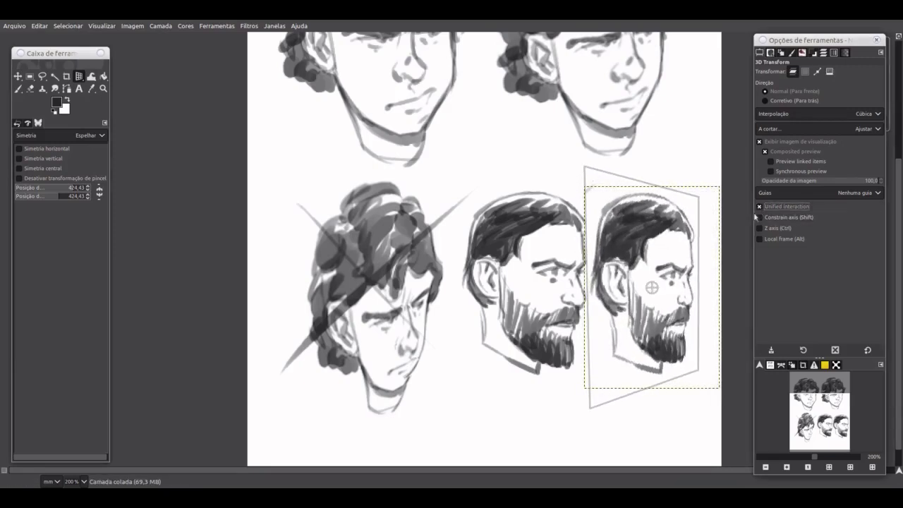
left_click(760, 206)
left_click(771, 161)
mouse_move(714, 226)
left_mouse_down()
mouse_move(720, 206)
mouse_move(730, 214)
mouse_move(704, 307)
left_mouse_up()
left_click(771, 171)
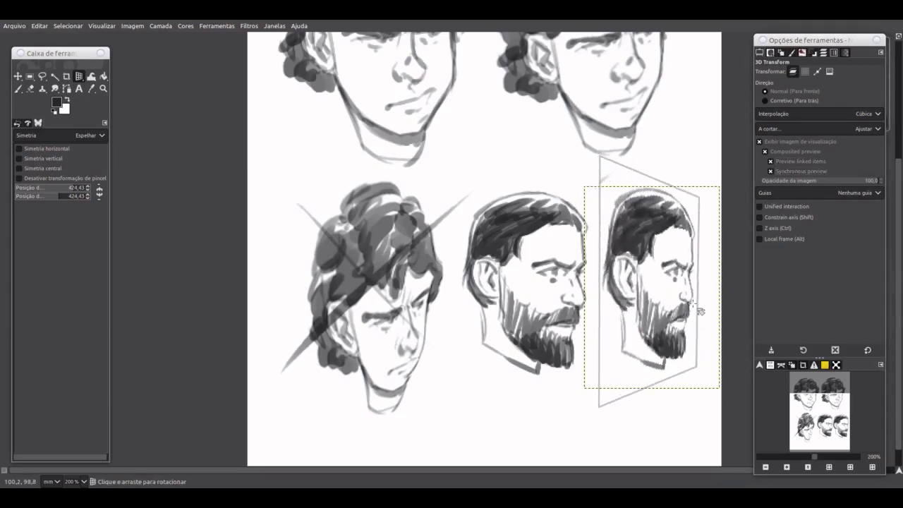
left_click(760, 239)
mouse_move(711, 319)
left_mouse_down()
mouse_move(678, 326)
mouse_move(696, 322)
left_mouse_up()
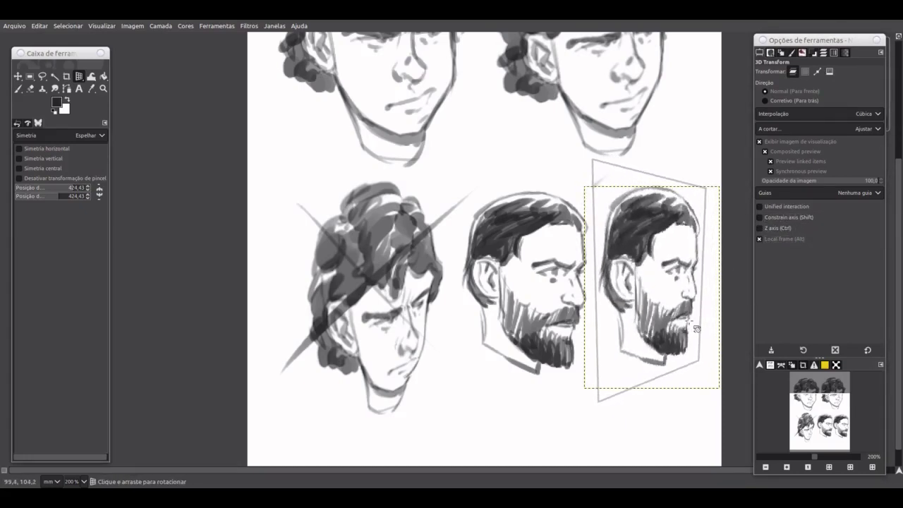
key("Return")
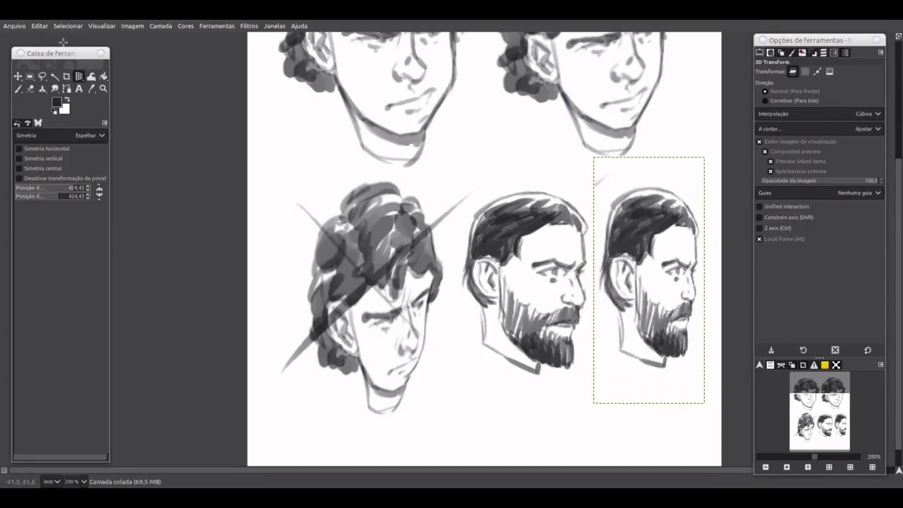
left_click(161, 26)
left_click(168, 95)
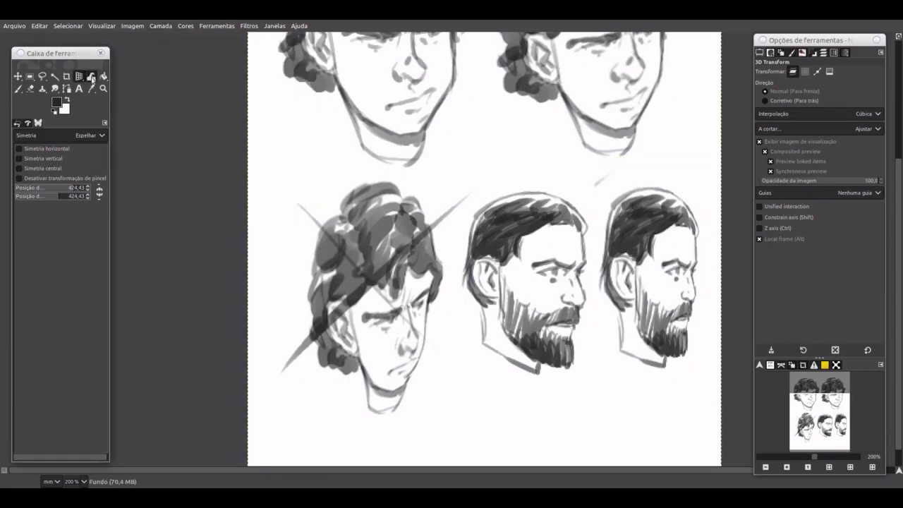
- Set Warp Transform to a larger size and Move pixels, then push the beard and profile forward
left_click(91, 77)
left_click(775, 83)
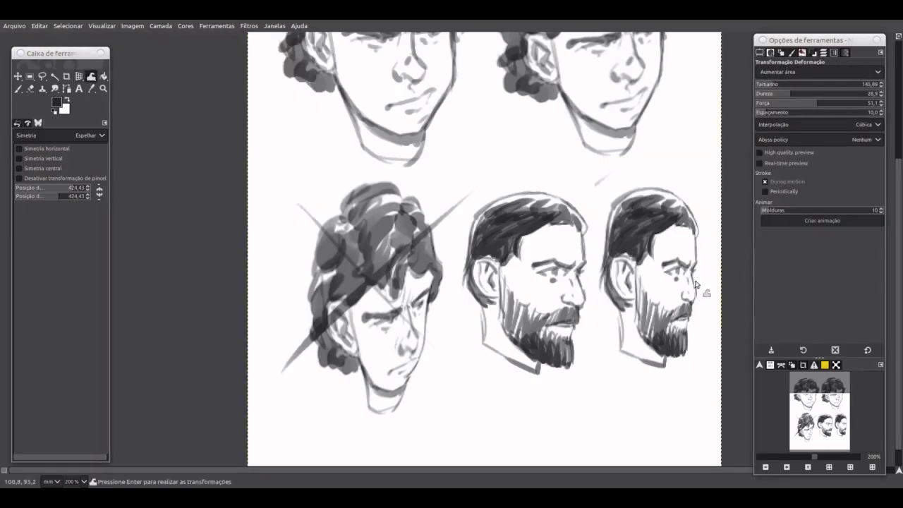
left_click(778, 74)
left_click(777, 58)
mouse_move(671, 282)
left_mouse_down()
mouse_move(704, 322)
mouse_move(706, 355)
left_mouse_up()
left_click_drag(677, 226, 703, 253)
- Warp the back of the head, ear, jaw and nose to rework the right head's profile
left_click_drag(639, 289, 605, 272)
left_click_drag(635, 240, 604, 211)
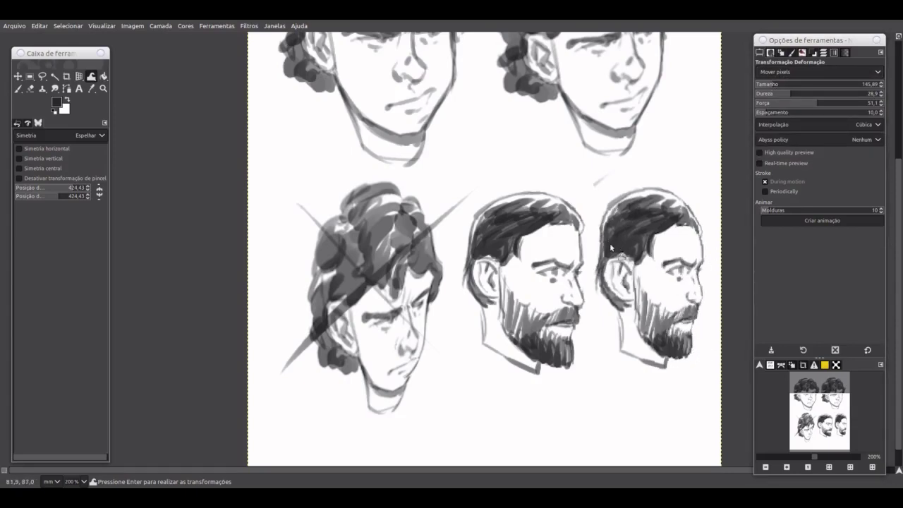
left_click_drag(642, 300, 612, 297)
left_click_drag(630, 261, 611, 271)
mouse_move(622, 312)
left_mouse_down()
mouse_move(701, 301)
mouse_move(698, 282)
left_mouse_up()
mouse_move(708, 211)
left_mouse_down()
mouse_move(709, 230)
mouse_move(712, 220)
left_mouse_up()
left_click_drag(709, 302, 695, 293)
left_click_drag(621, 244, 599, 263)
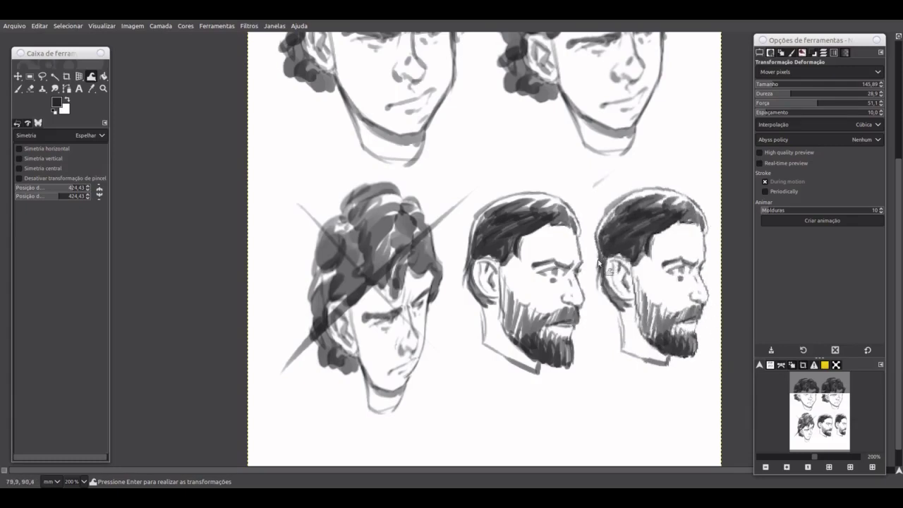